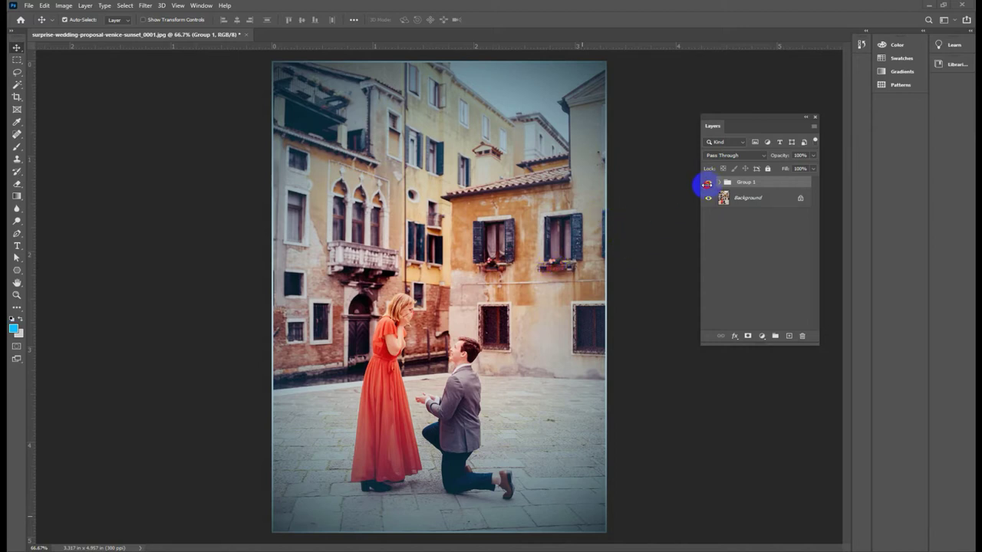
Step: Compare the photo with Group 1 hidden and shown, then duplicate the Background layer
left_click(707, 184)
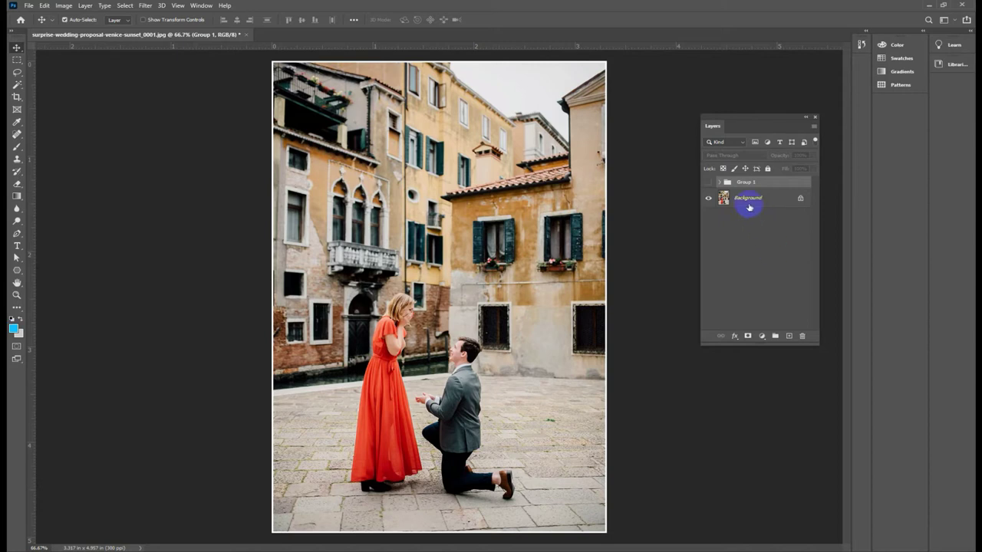
left_click(708, 185)
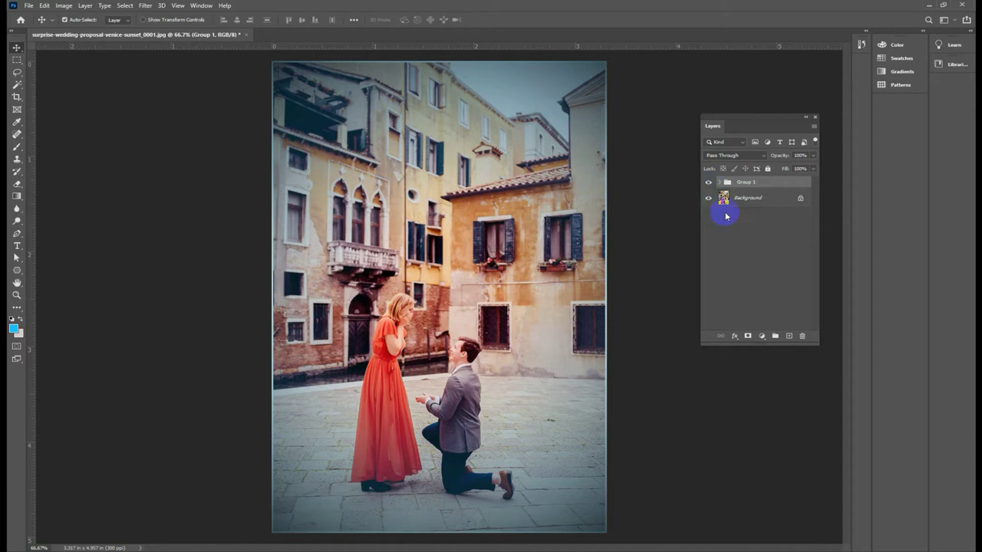
left_click(754, 201)
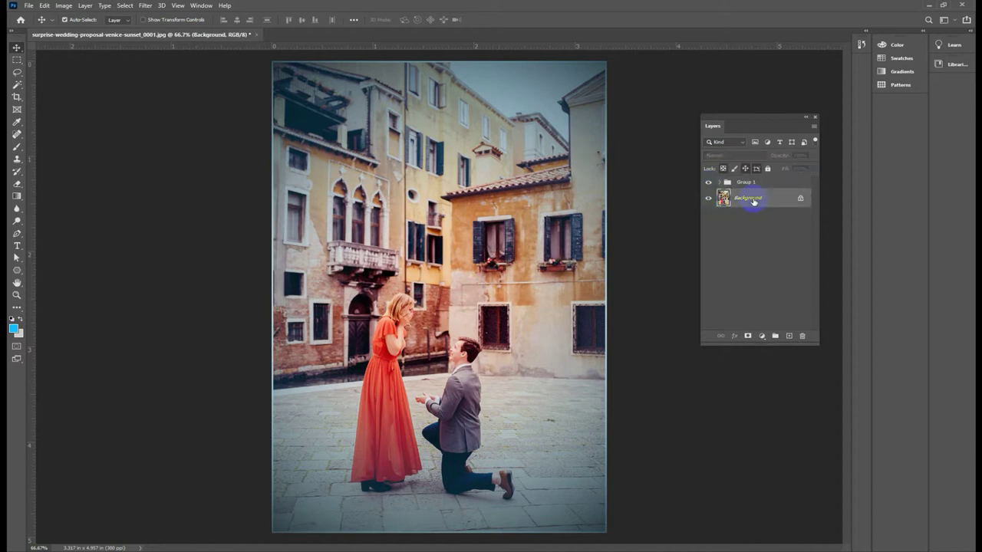
left_click_drag(753, 201, 789, 336)
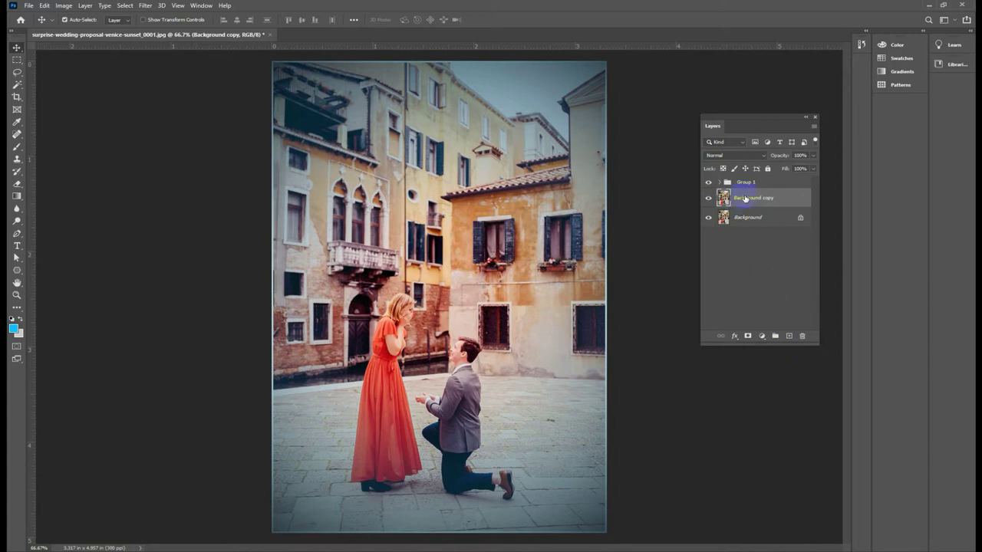
Step: Place Background copy above Group 1 and hide Group 1 and the original Background
left_click_drag(745, 199, 752, 179)
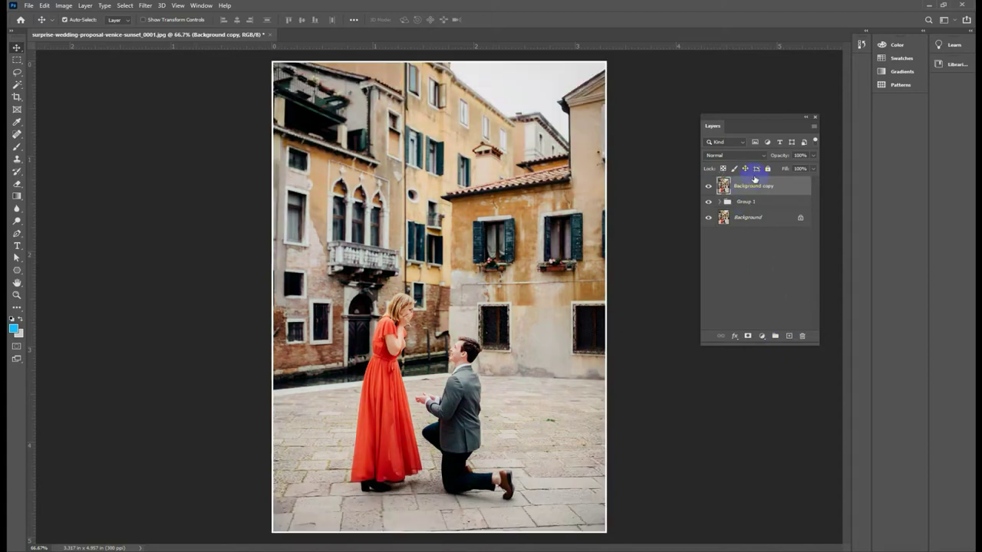
left_click(709, 202)
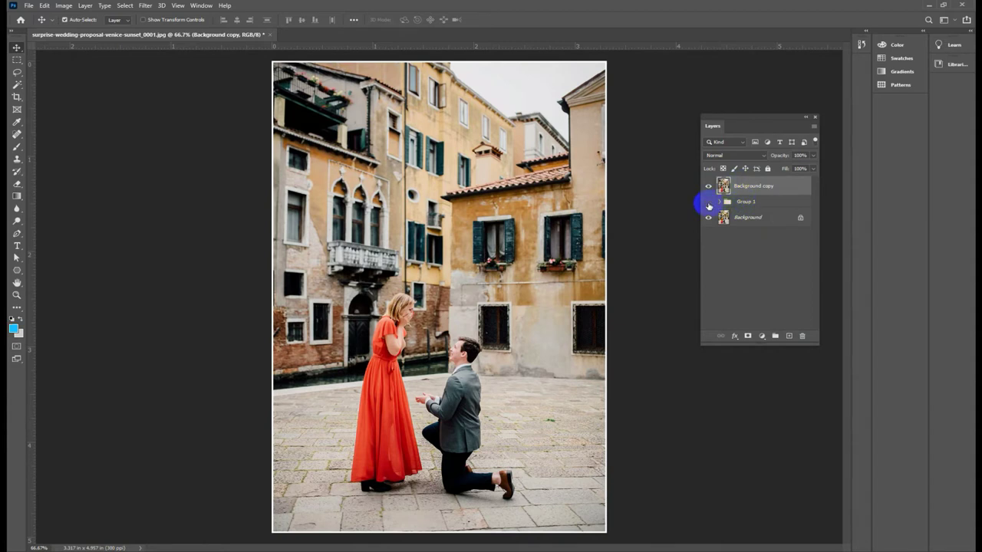
left_click(709, 202)
left_click(746, 187)
left_click(721, 189)
left_click_drag(721, 188, 746, 202)
left_click_drag(706, 203, 706, 222)
Step: Add a Gradient Map adjustment layer and browse its presets down to the Pinks folder
left_click(762, 338)
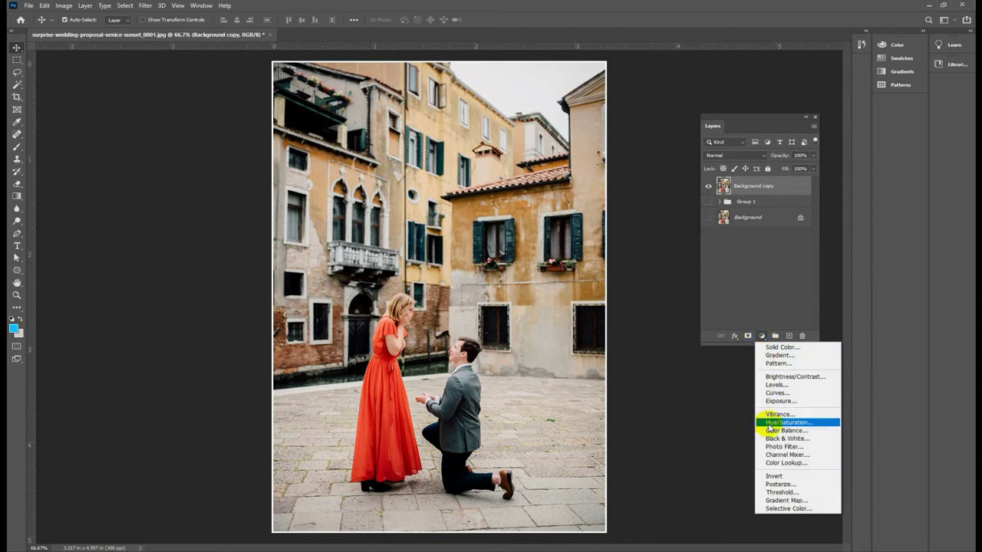
left_click(788, 502)
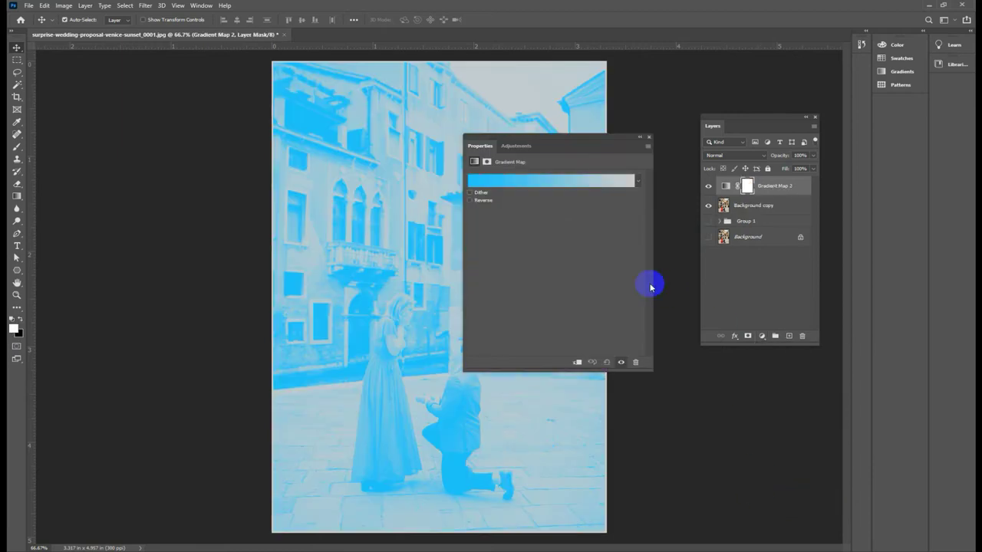
left_click(638, 182)
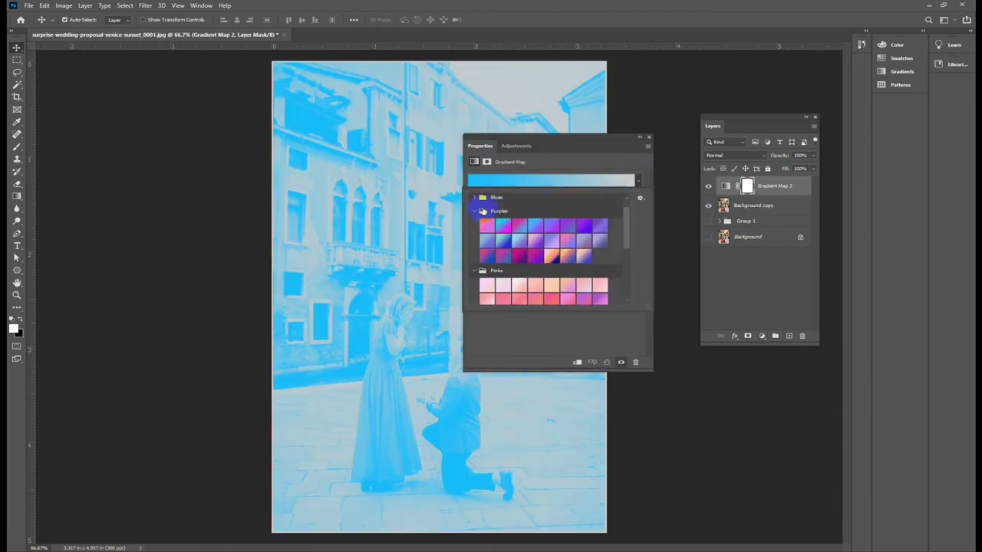
left_click(473, 210)
left_click(475, 198)
left_click(474, 198)
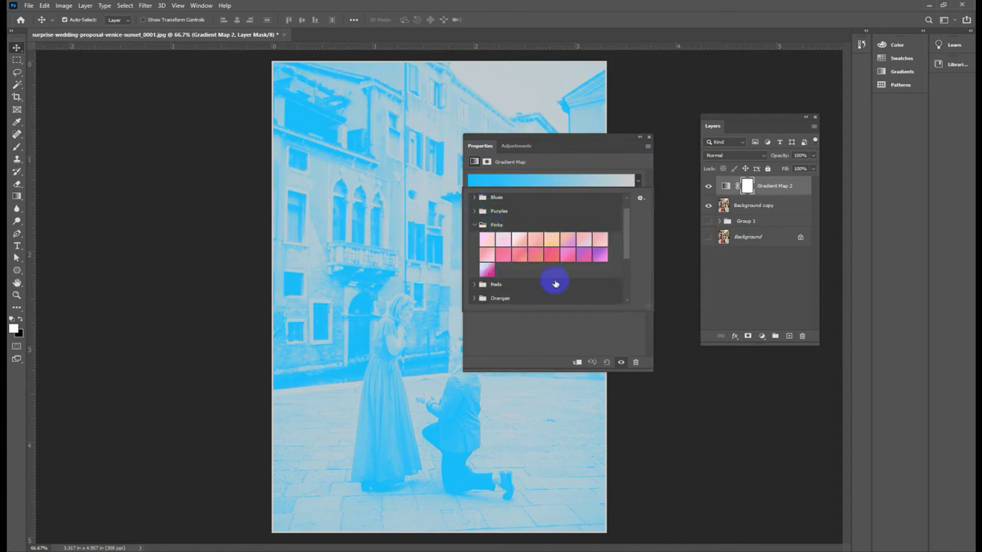
left_click(473, 211)
left_click(474, 211)
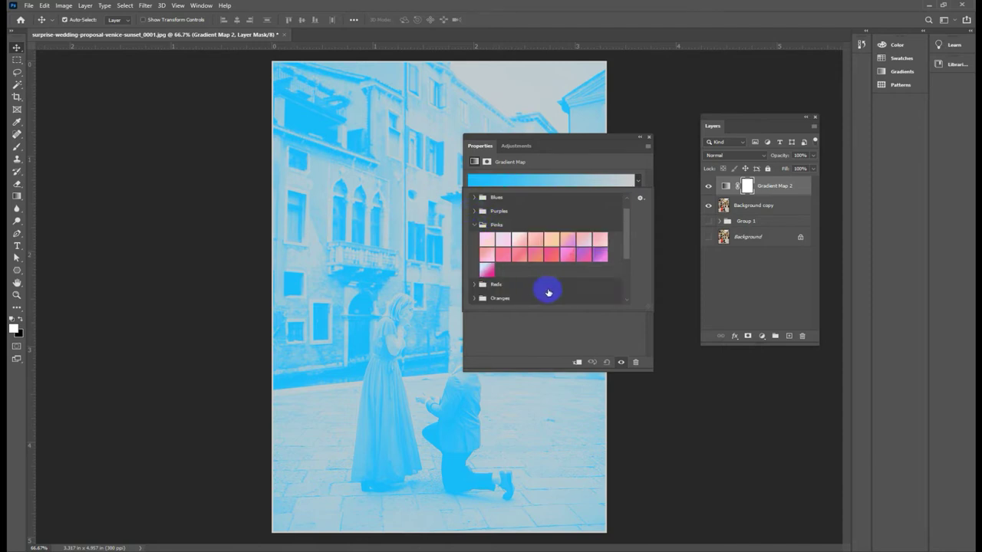
Step: Try several Pinks presets, settling on an orange-pink one, and bring up the blend-mode choices
left_click(551, 260)
left_click(535, 257)
left_click(551, 256)
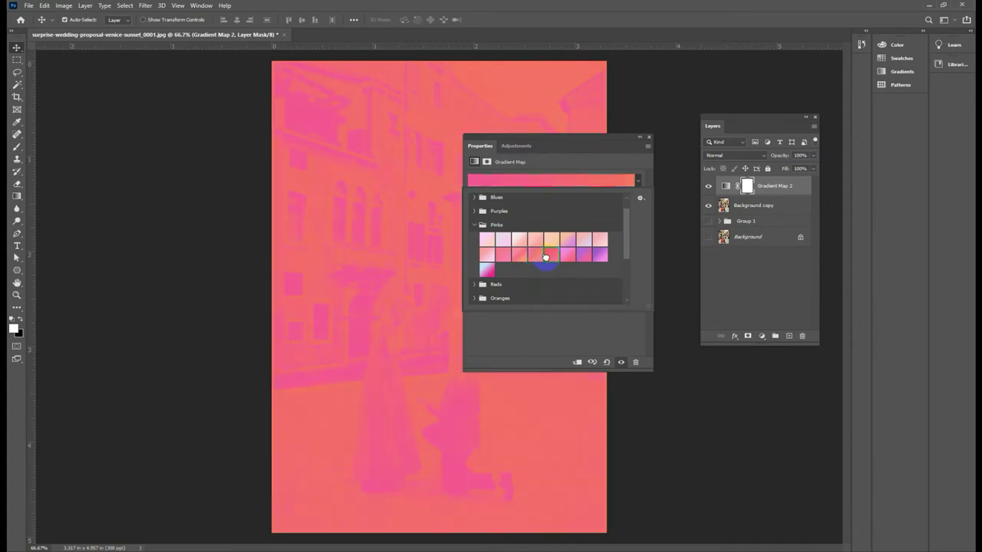
left_click(566, 255)
left_click(550, 261)
left_click(561, 242)
left_click(739, 159)
left_click(743, 159)
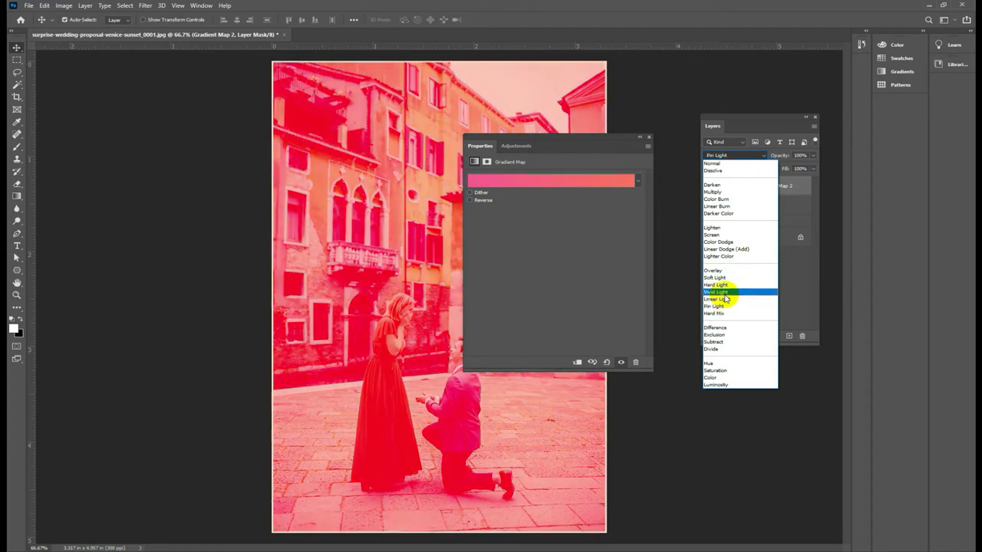
Step: Set Gradient Map 2 to Soft Light and try several warm Pinks presets
left_click(719, 278)
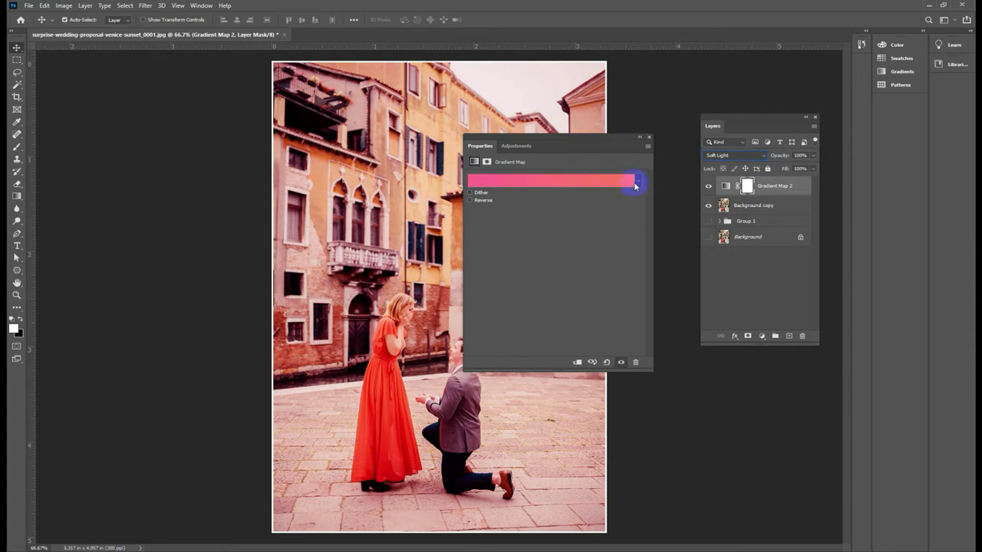
left_click(638, 184)
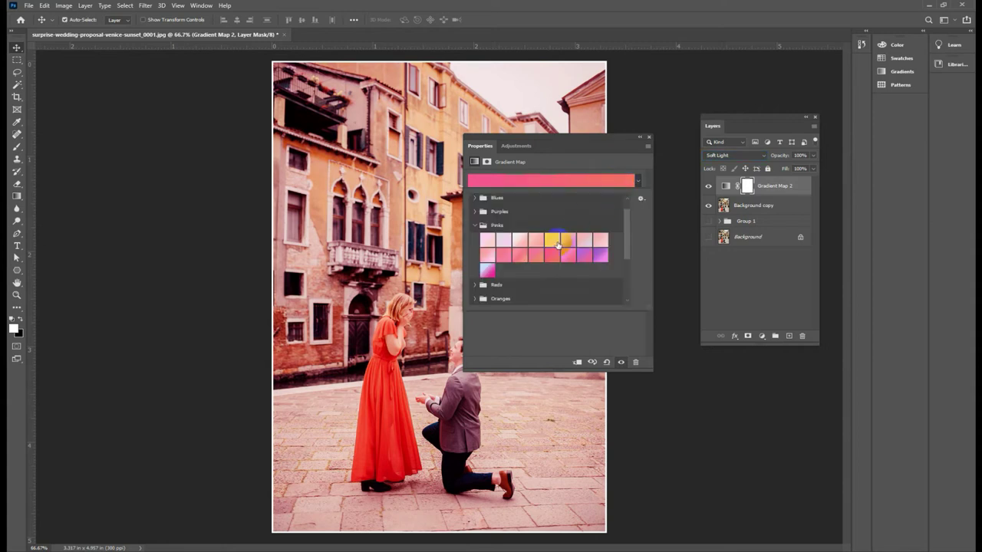
left_click(534, 255)
left_click(520, 256)
left_click(535, 257)
left_click(552, 258)
left_click(534, 257)
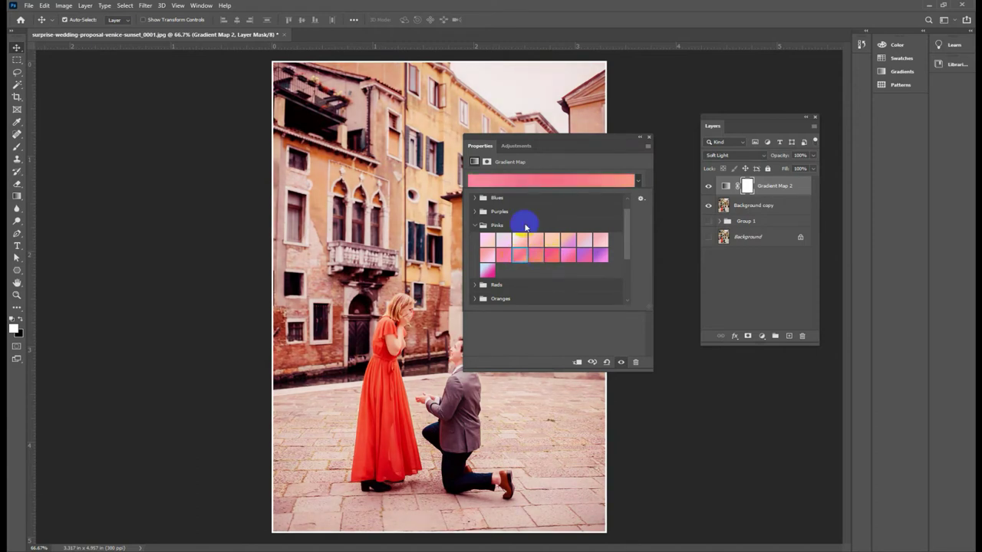
Step: Inspect the Pink_11 gradient in the editor, then try more Pinks presets, applying coral-pink
left_click(541, 181)
left_click(630, 329)
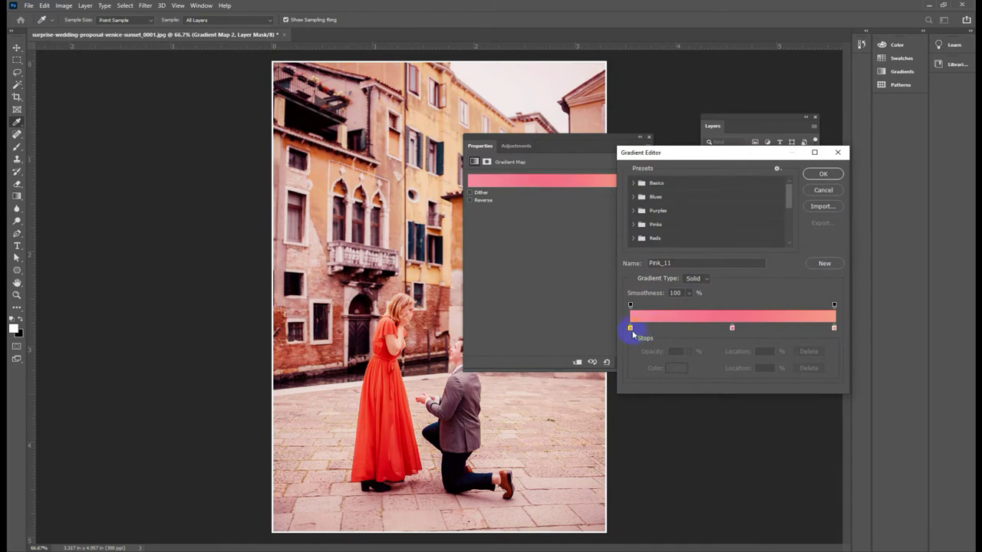
left_click(821, 174)
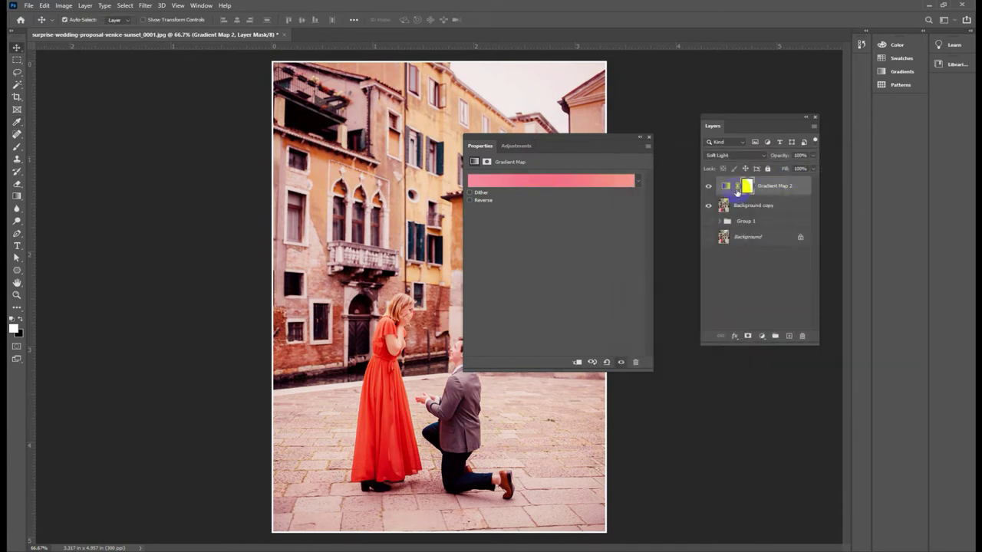
left_click(638, 181)
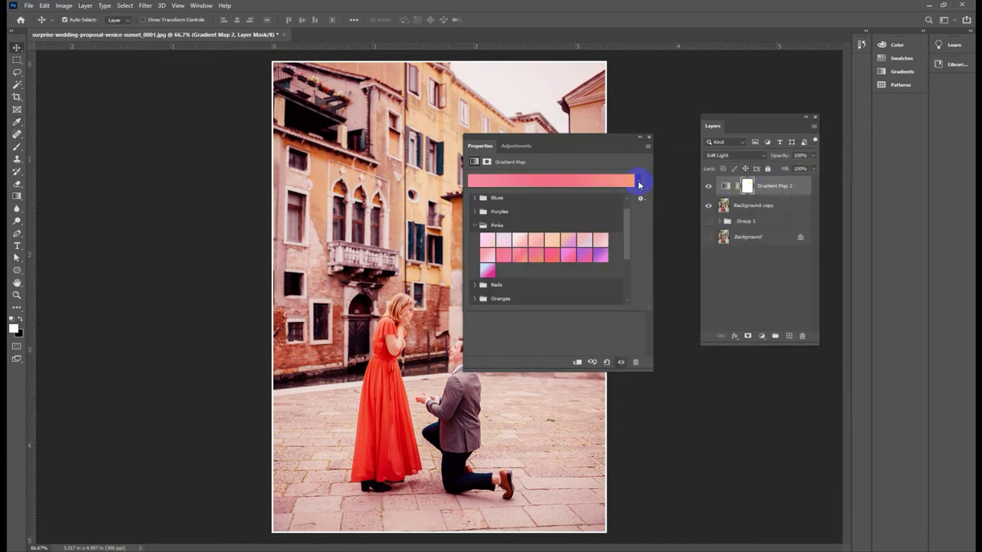
left_click(554, 258)
left_click(541, 257)
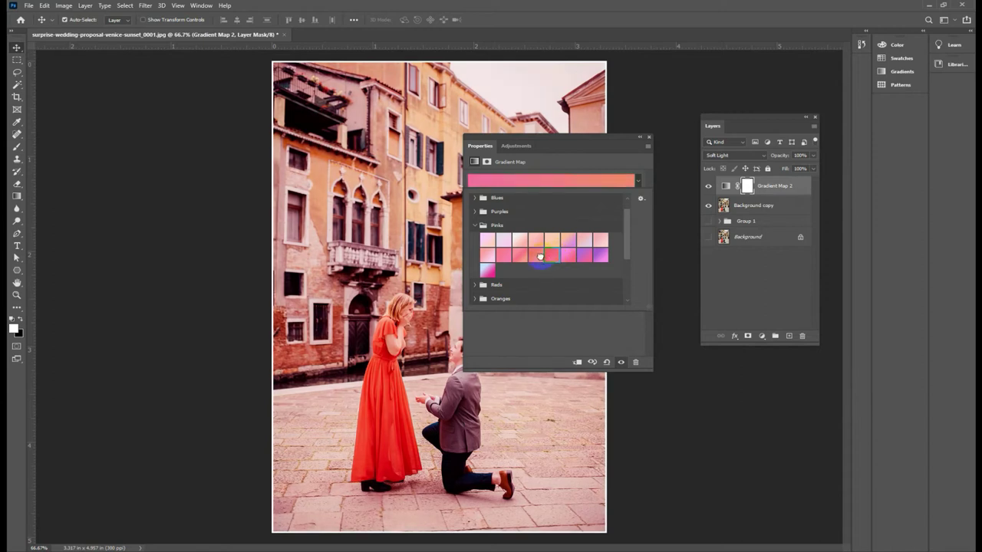
left_click(536, 241)
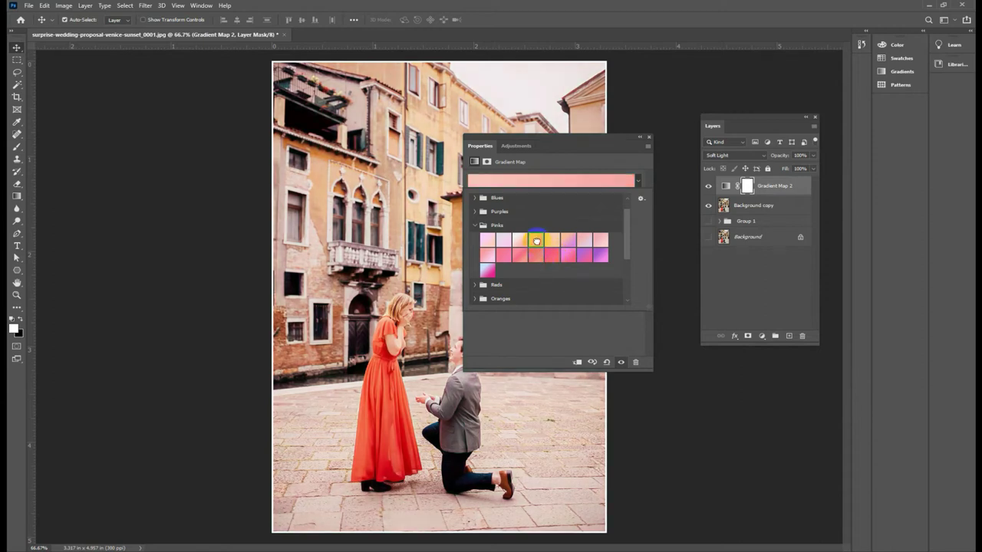
left_click(519, 257)
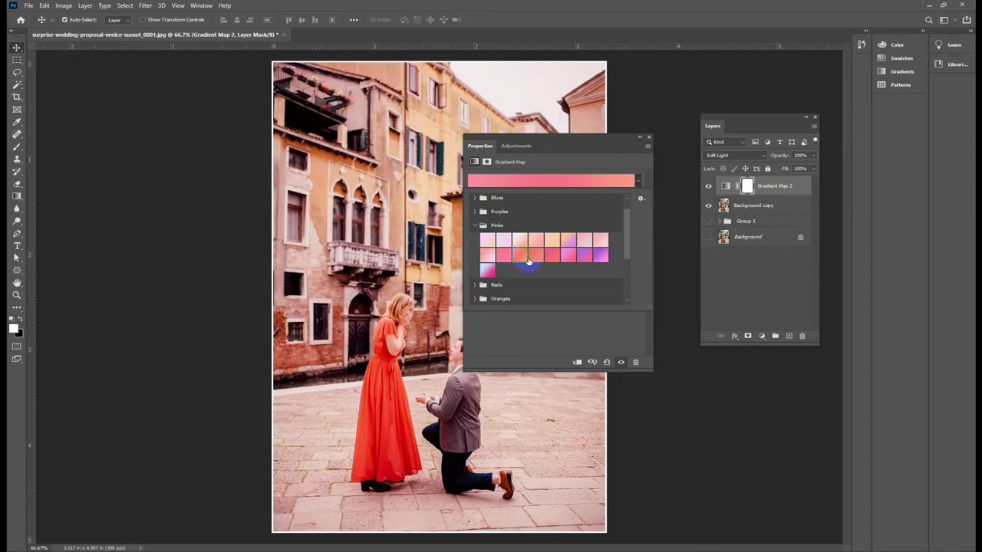
left_click(730, 156)
Step: Compare orange, saturated and magenta Pinks presets, finishing on the salmon-pink preset
left_click(532, 257)
left_click(535, 259)
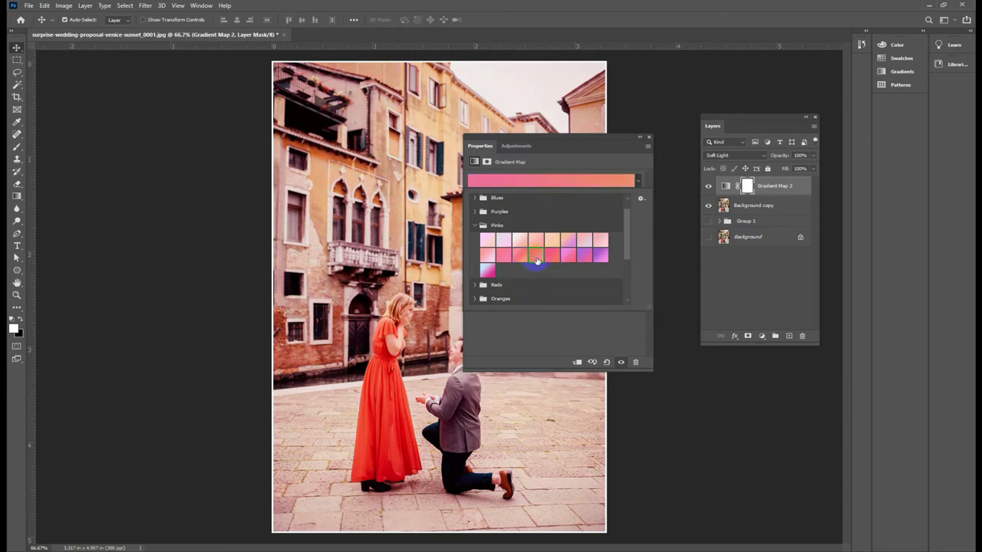
left_click(551, 257)
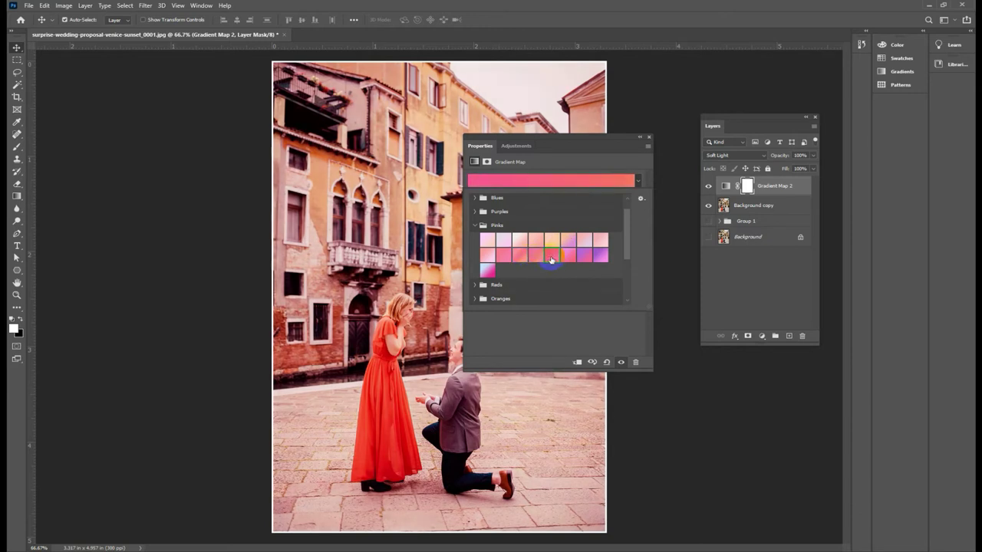
left_click(565, 255)
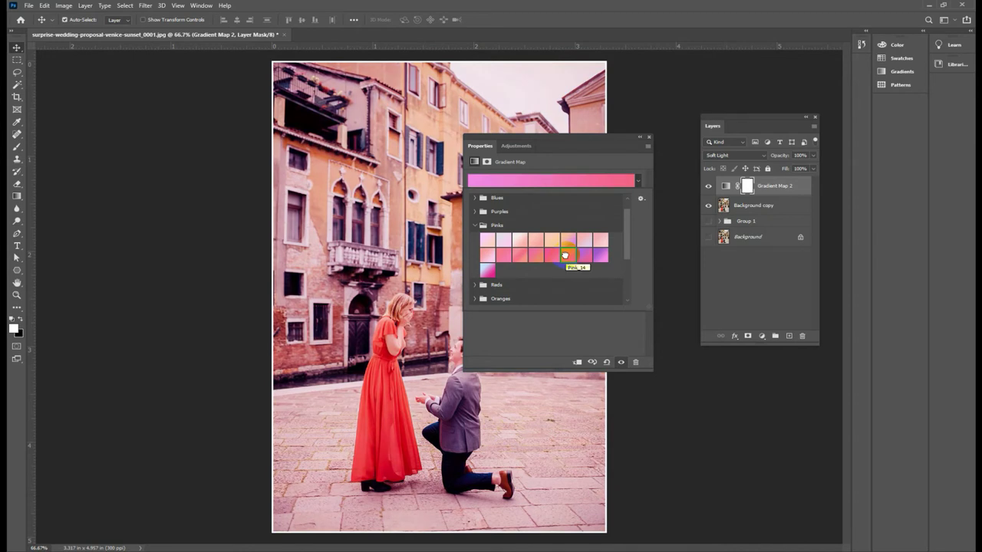
left_click(567, 260)
left_click(521, 256)
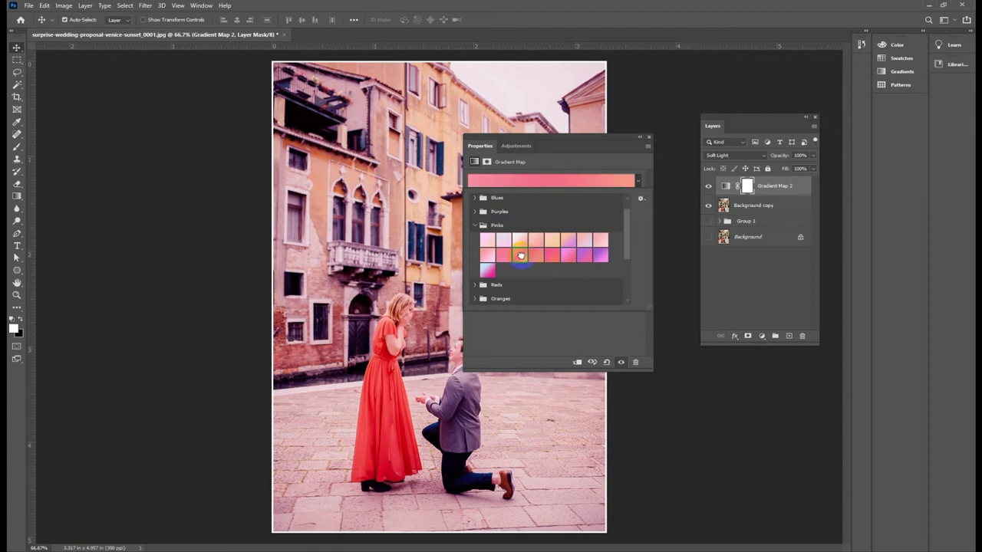
left_click(556, 142)
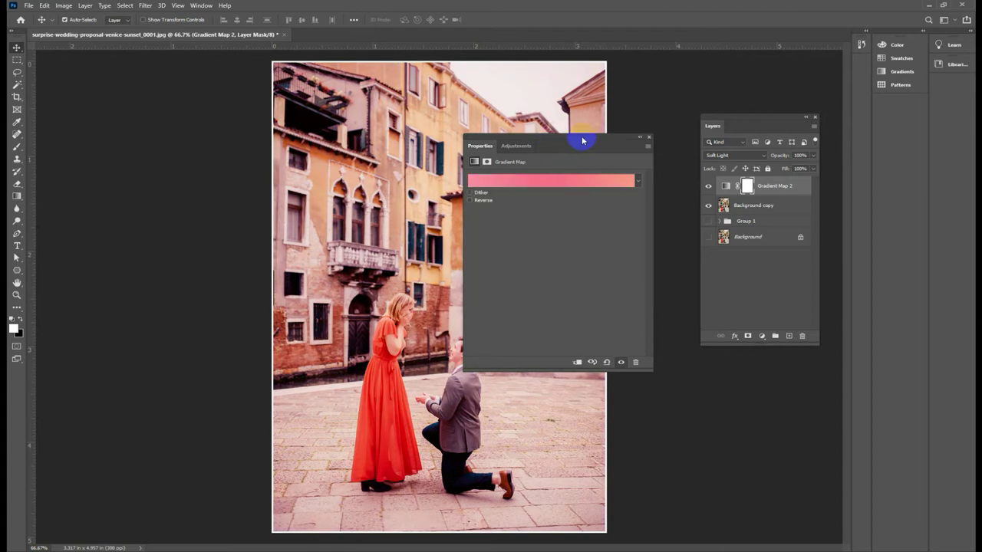
Step: Close the gradient map settings, select Gradient Map 2, and hide the top two layers to compare
left_click(650, 139)
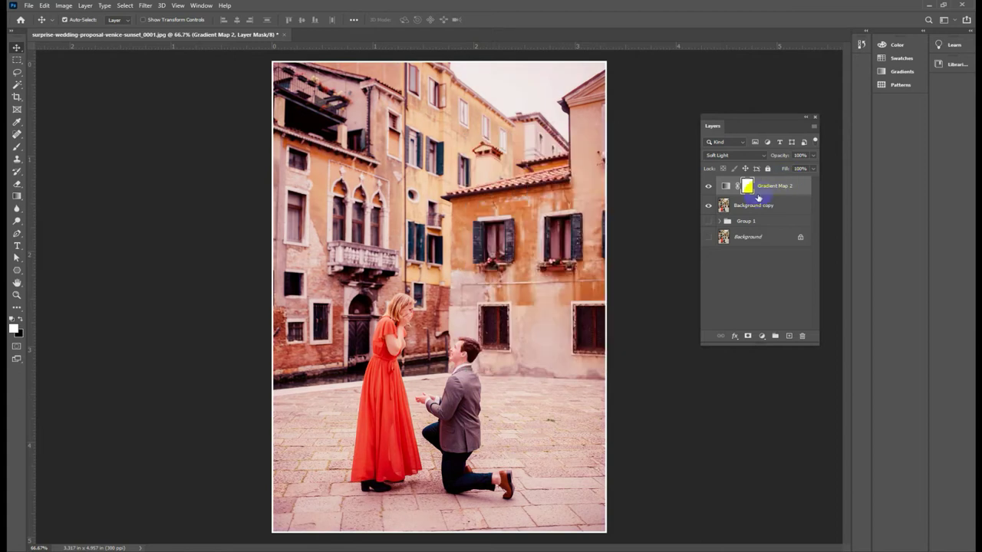
left_click(765, 186)
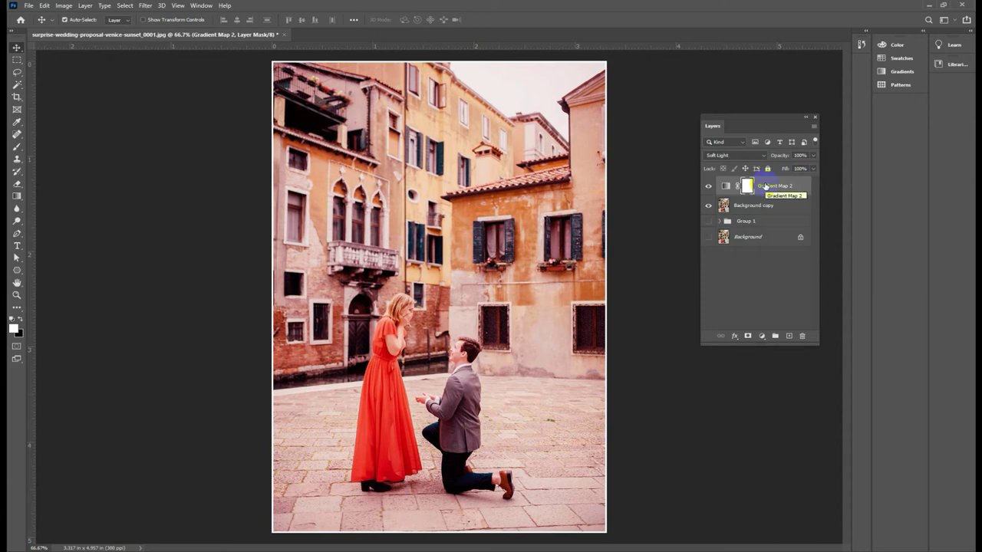
left_click(729, 185)
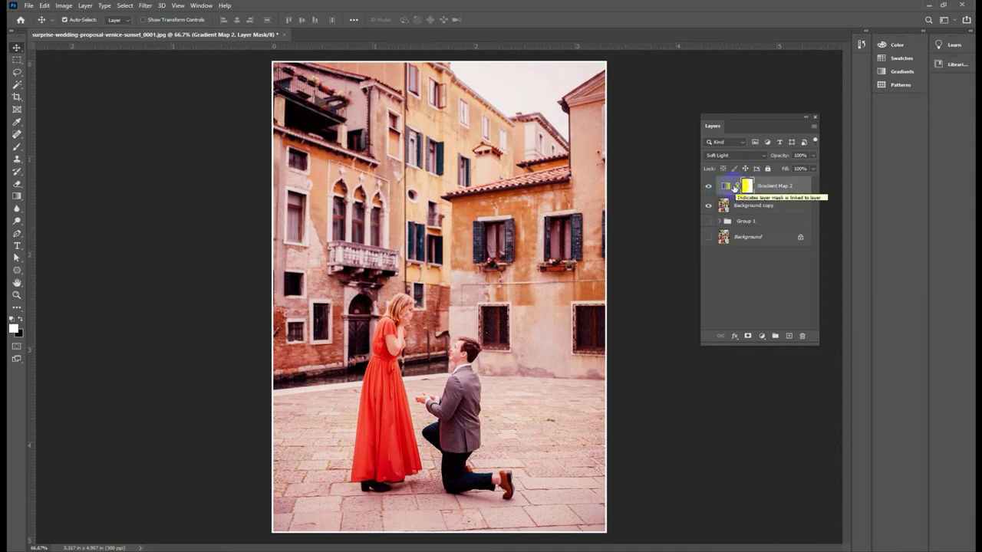
left_click(717, 240)
left_click_drag(717, 240, 710, 192)
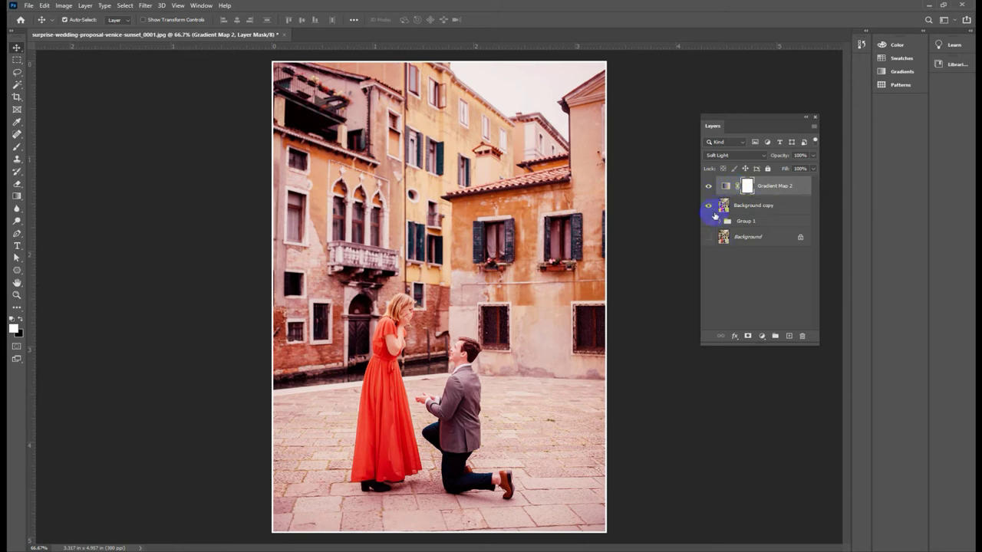
Step: Re-show Gradient Map 2 and Background copy, hide Background, and bring up the fill layer list
left_click(708, 221)
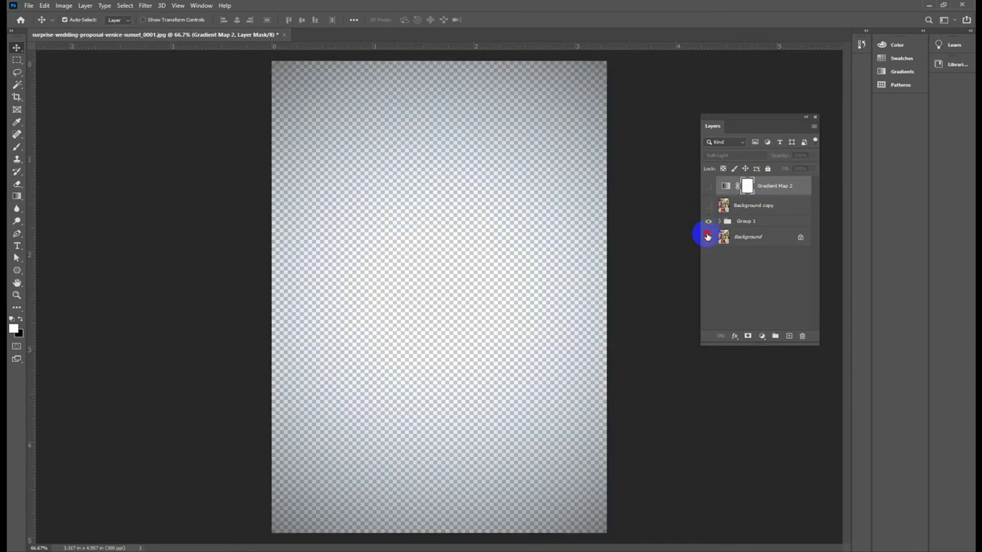
left_click(709, 237)
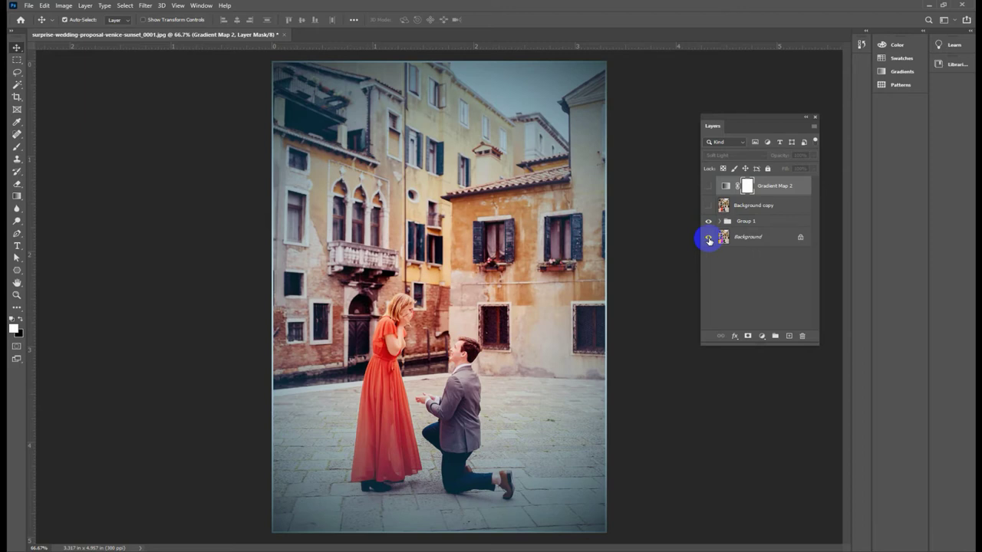
left_click(708, 186)
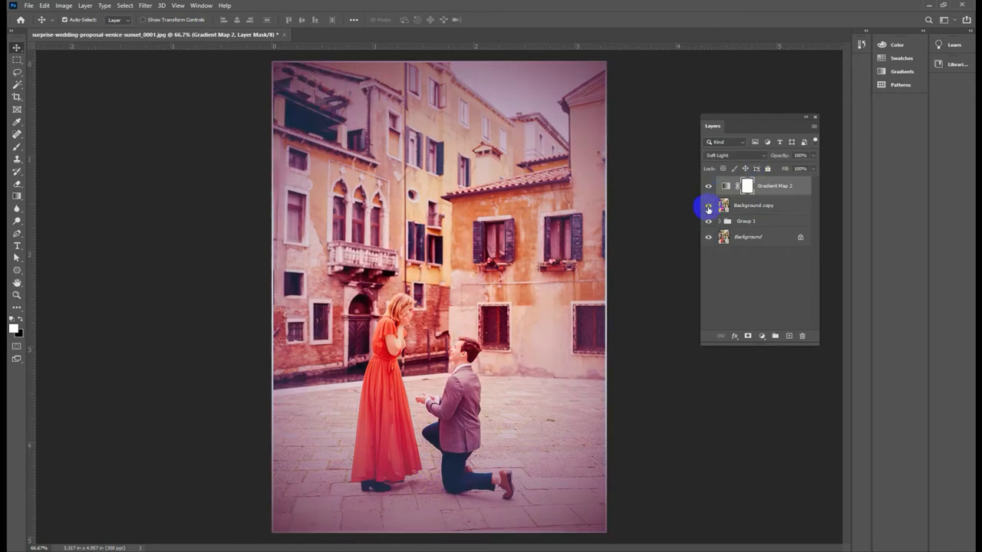
left_click(708, 205)
left_click(708, 237)
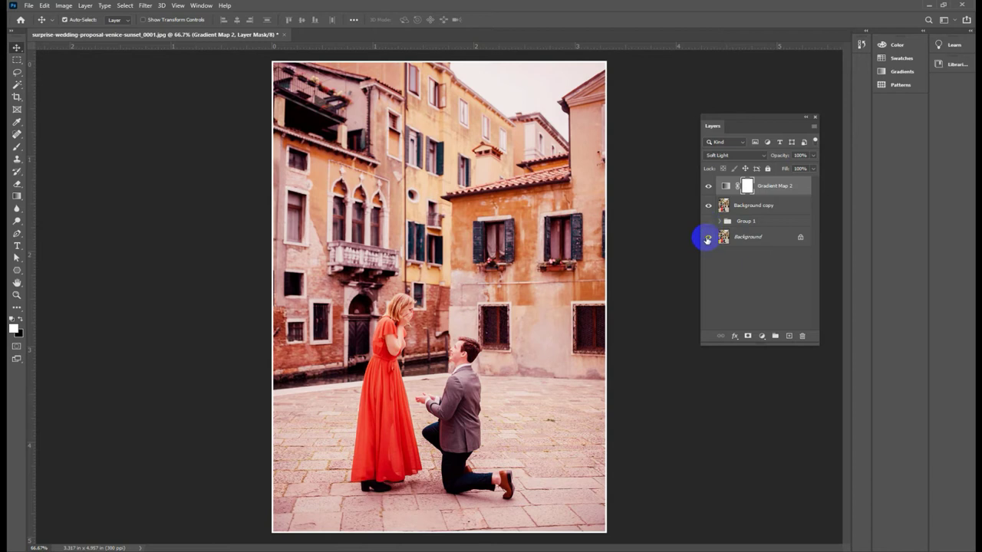
left_click(724, 188)
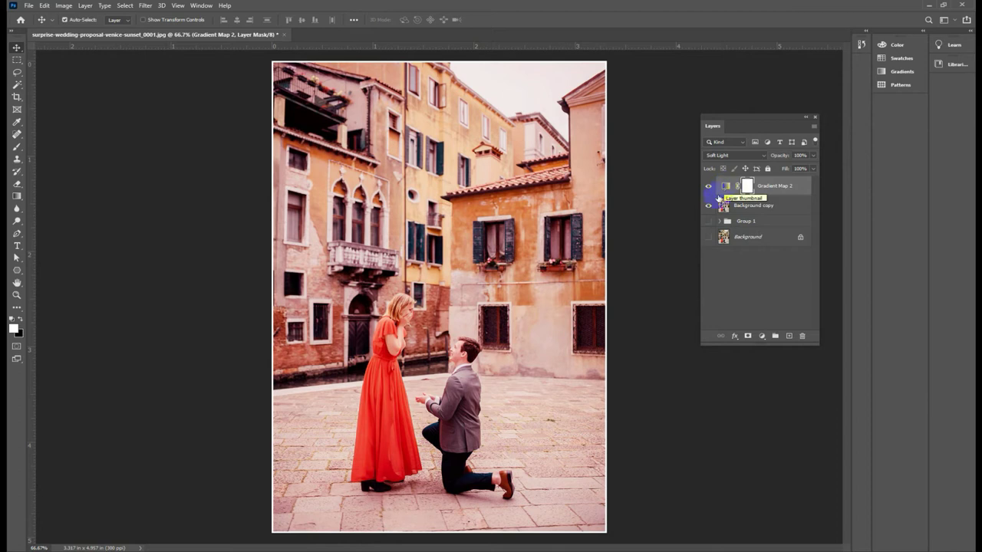
left_click(762, 336)
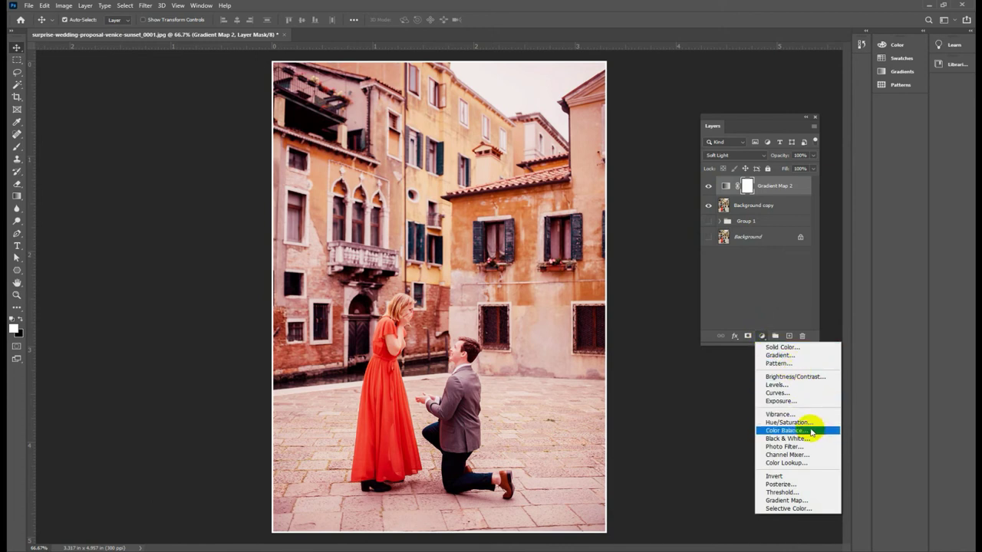
Step: Create a Gradient Fill layer with Radial style and Reverse ticked, blue at the edges
left_click(800, 358)
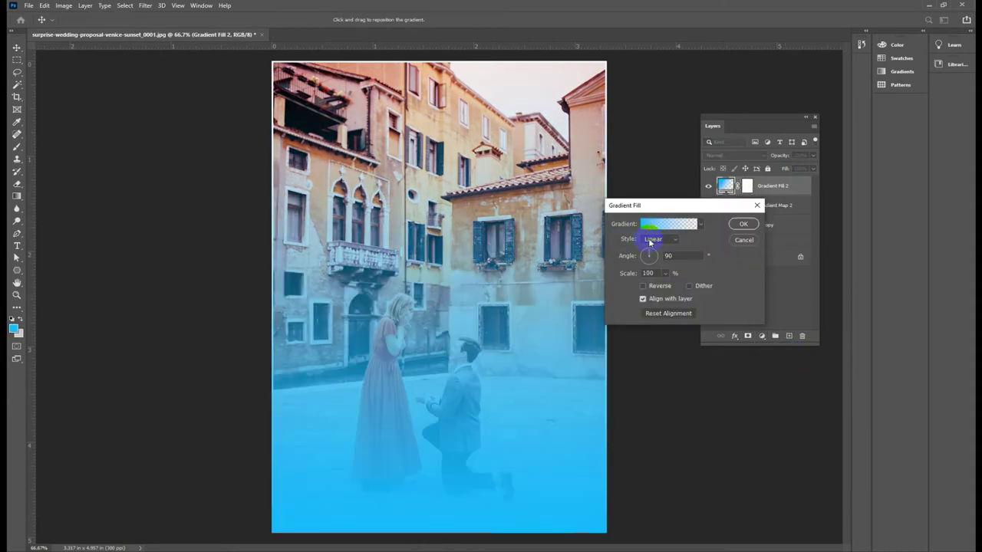
left_click(699, 224)
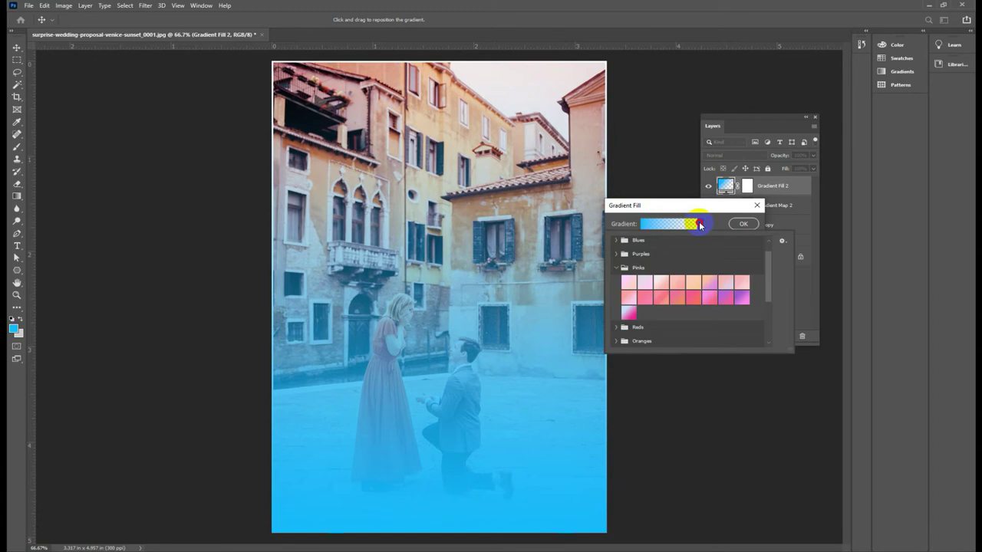
left_click(700, 224)
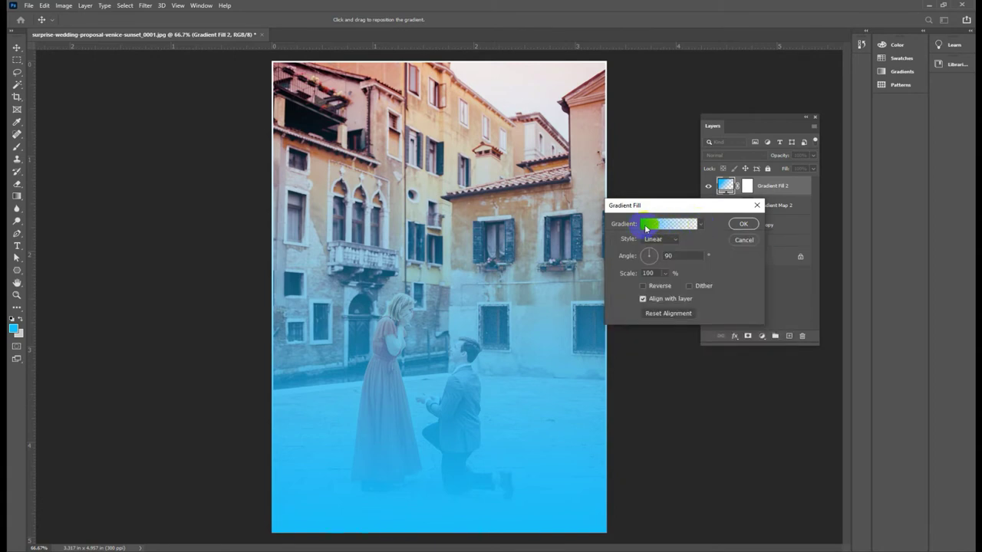
left_click(656, 239)
left_click(652, 257)
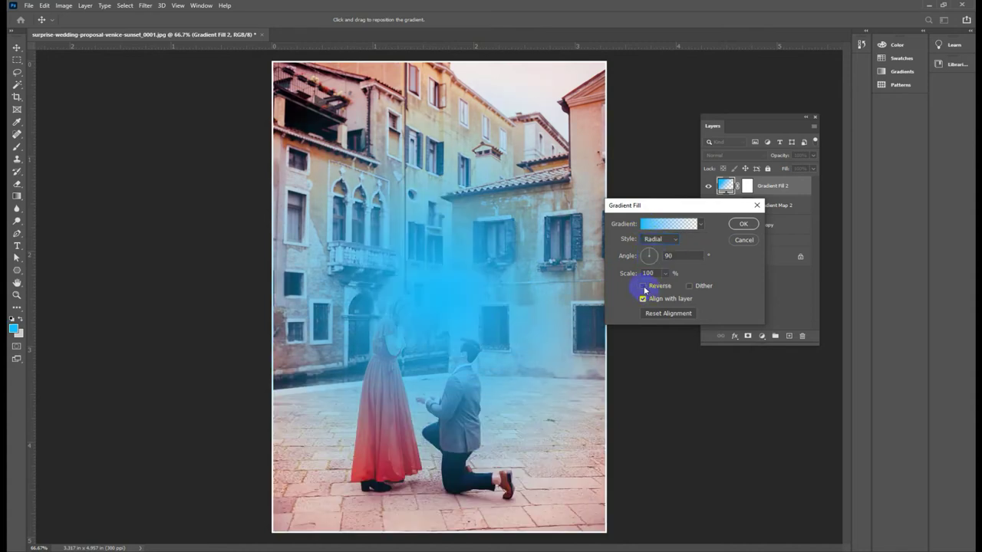
left_click(644, 286)
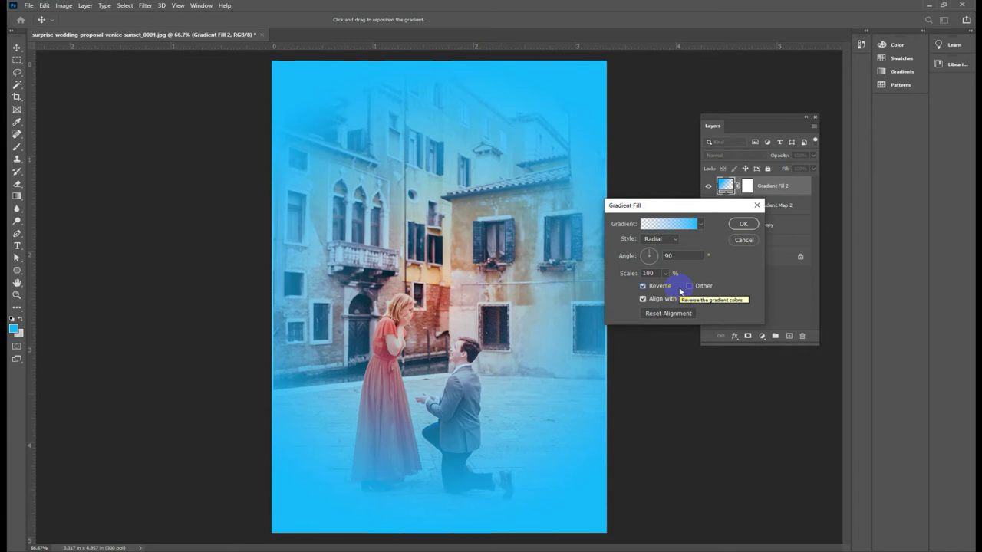
left_click(665, 224)
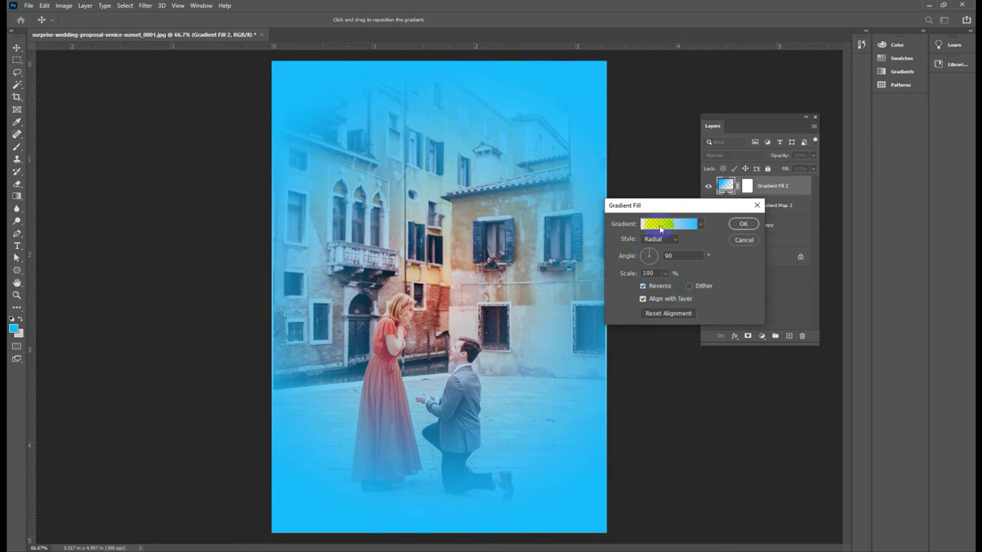
Step: Set the gradient's starting colour stop to black (000000)
left_click(666, 225)
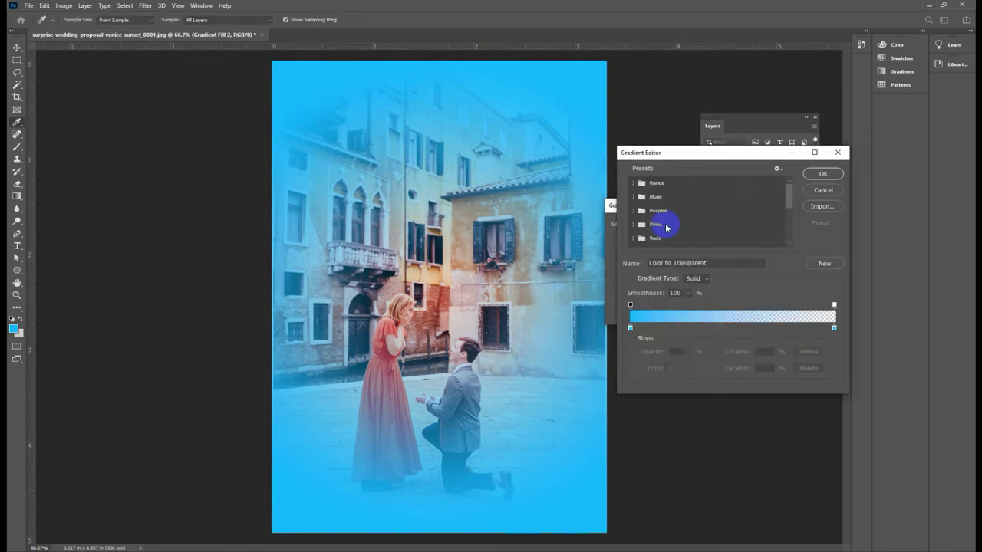
left_click_drag(583, 77, 608, 63)
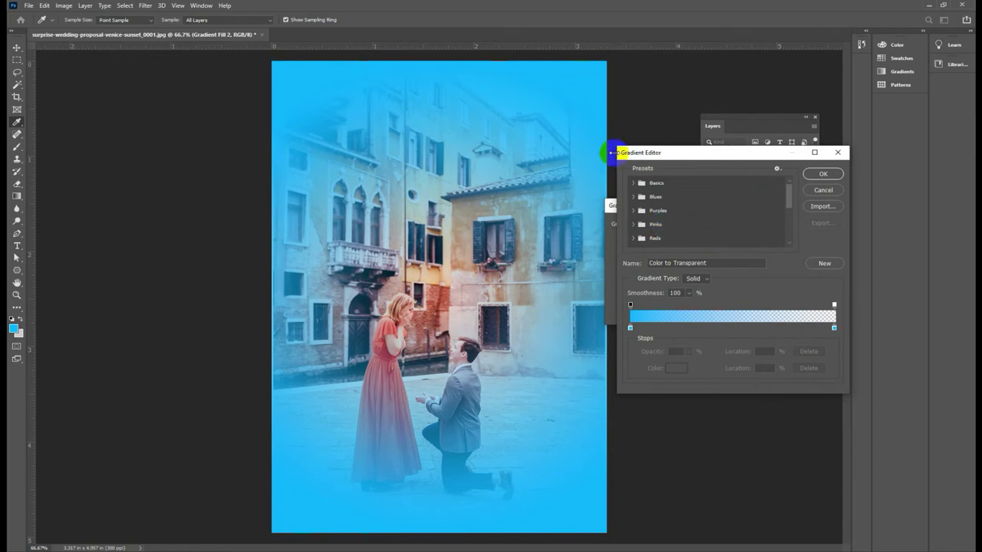
left_click(631, 328)
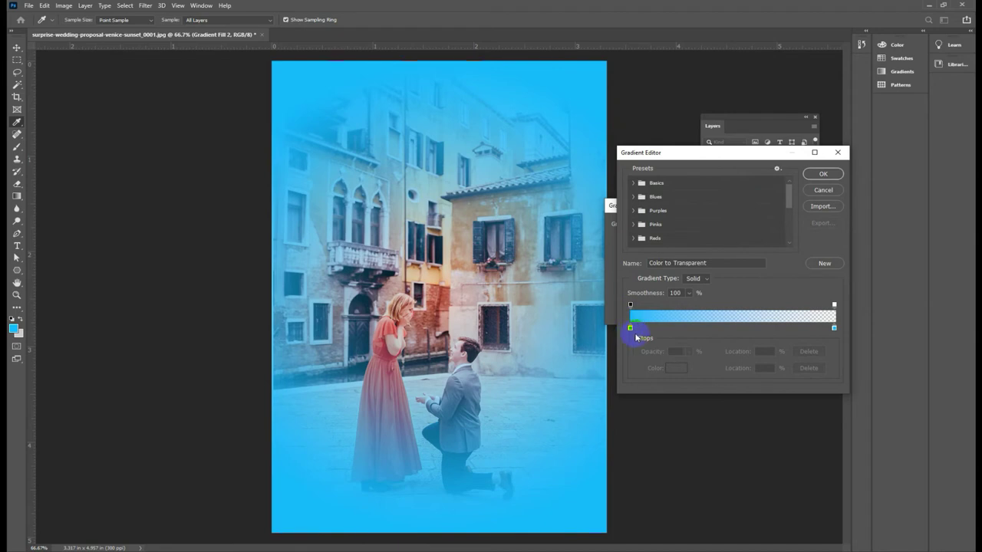
left_click(834, 328)
left_click(630, 329)
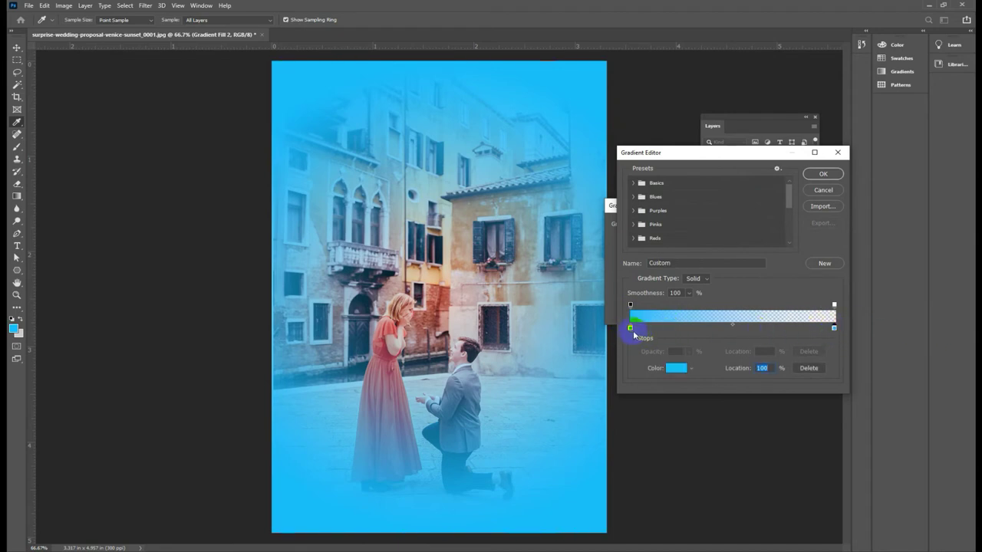
left_click(674, 369)
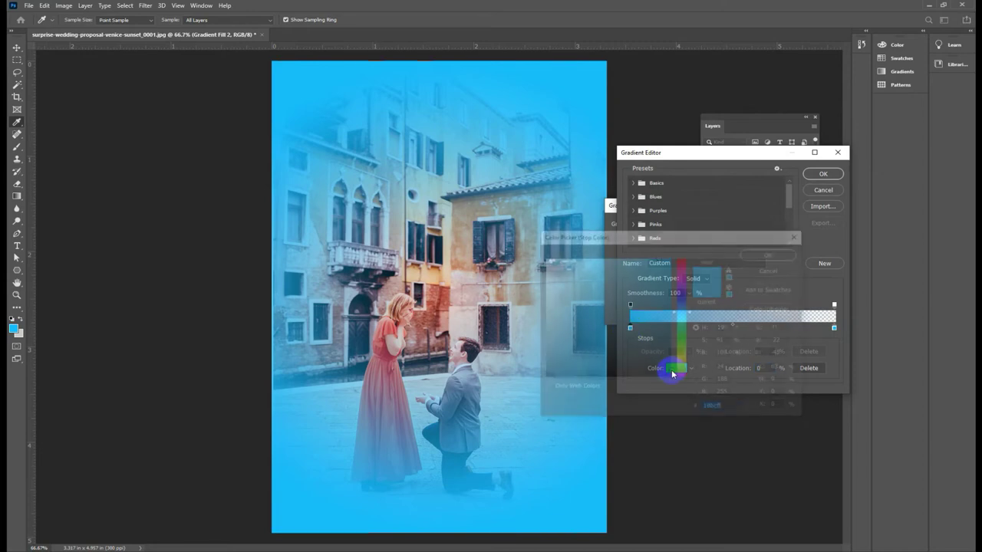
left_click_drag(588, 276, 528, 390)
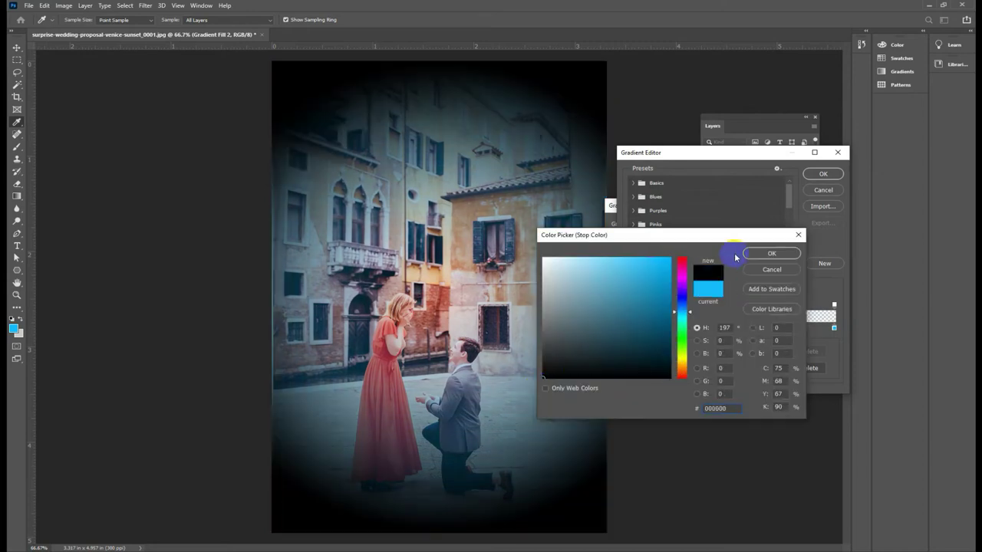
left_click(767, 254)
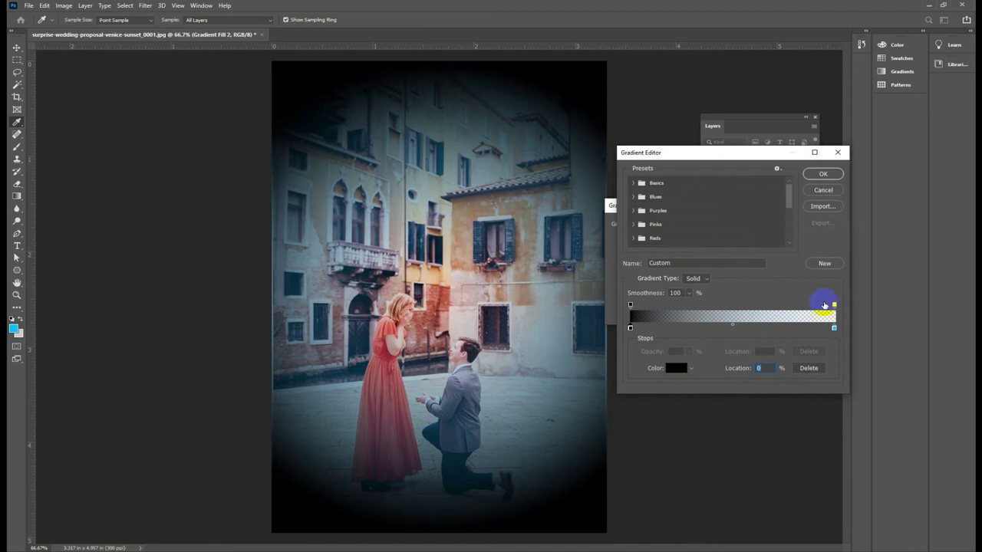
Step: Position the transparency stop at 81% and accept the black-to-transparent gradient
left_click(834, 329)
left_click(508, 314)
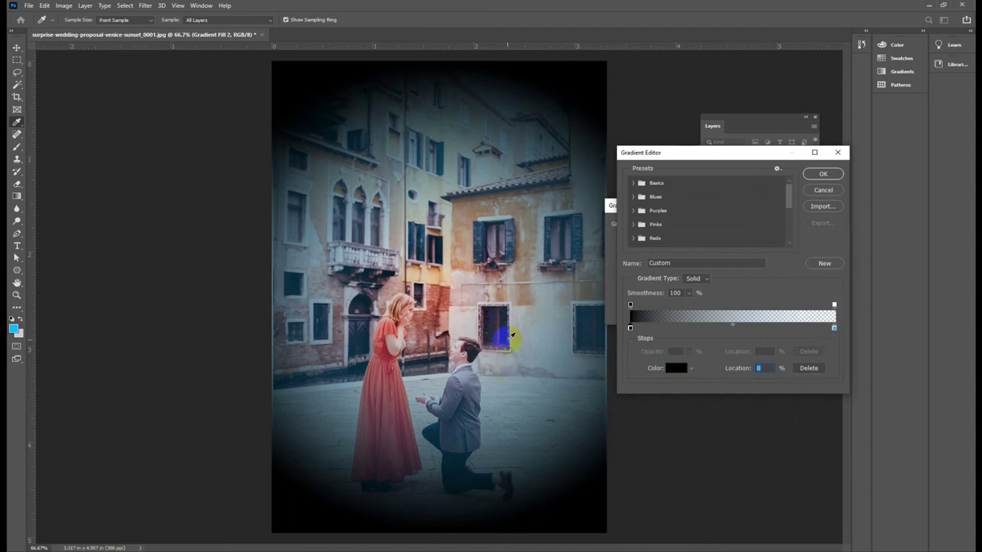
left_click_drag(834, 307, 801, 311)
left_click(557, 107)
left_click(537, 84)
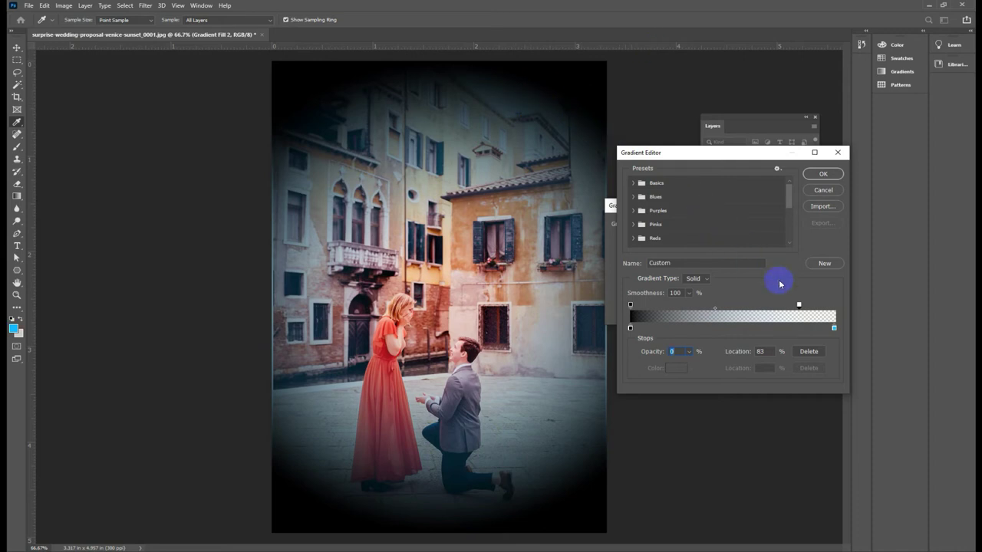
left_click(800, 306)
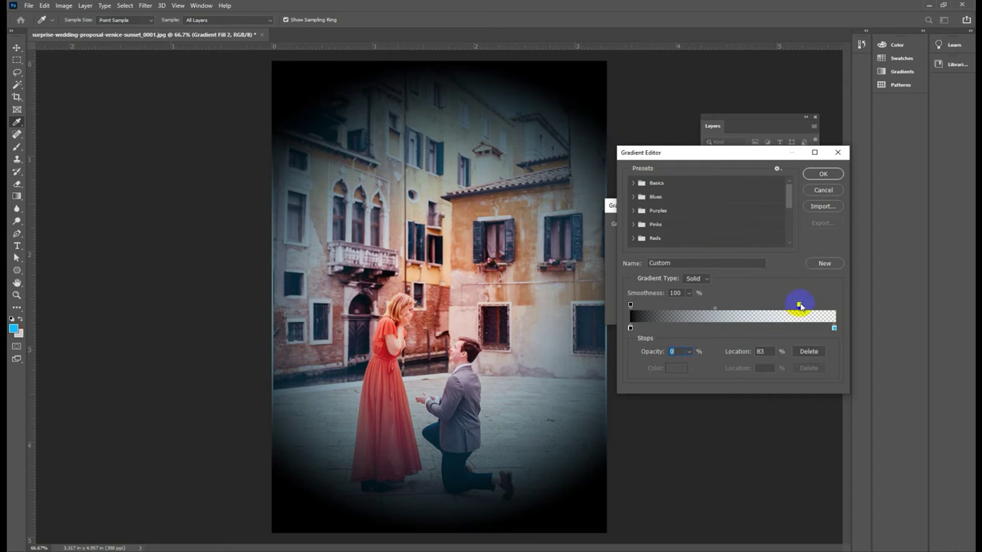
mouse_move(800, 306)
left_mouse_down()
mouse_move(844, 307)
mouse_move(796, 306)
left_mouse_up()
left_click(820, 176)
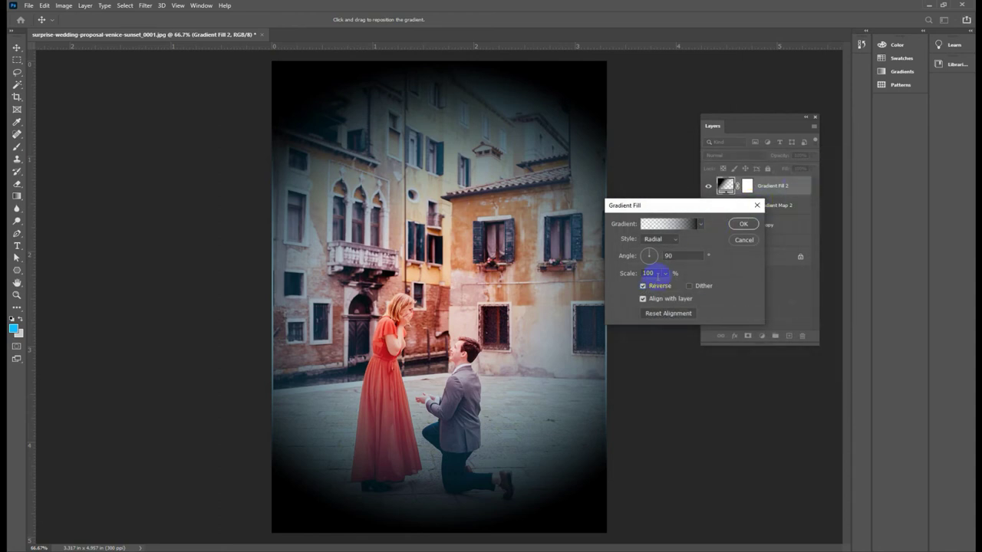
Step: Set the Gradient Fill scale to 140%, after trying the slider and 130
left_click_drag(659, 273, 645, 274)
left_click(665, 273)
left_click_drag(669, 286, 666, 286)
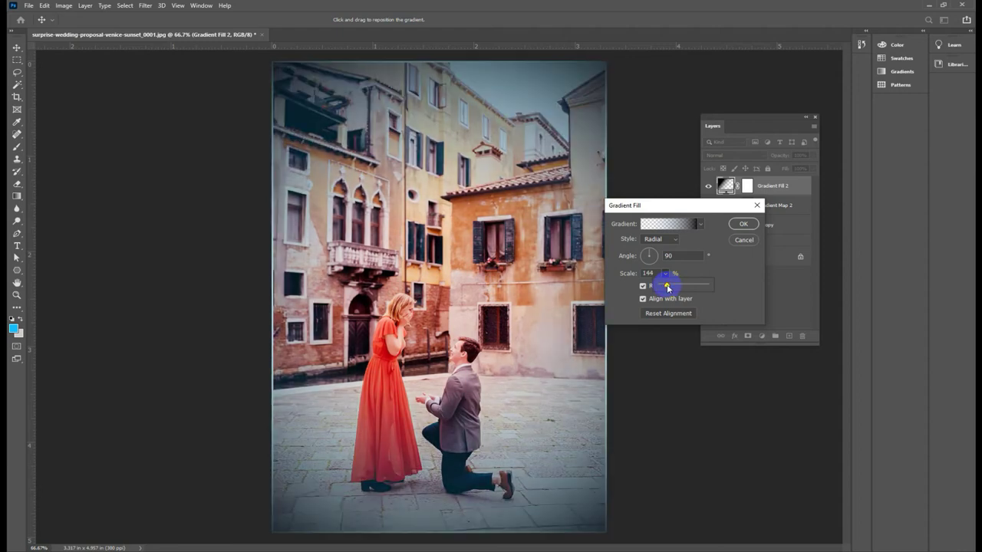
left_click(672, 291)
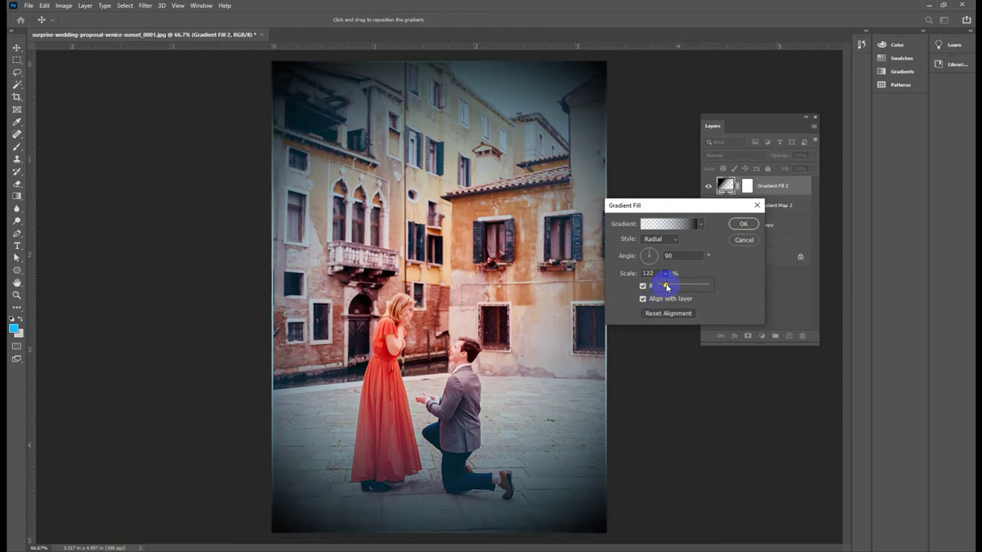
left_click(649, 272)
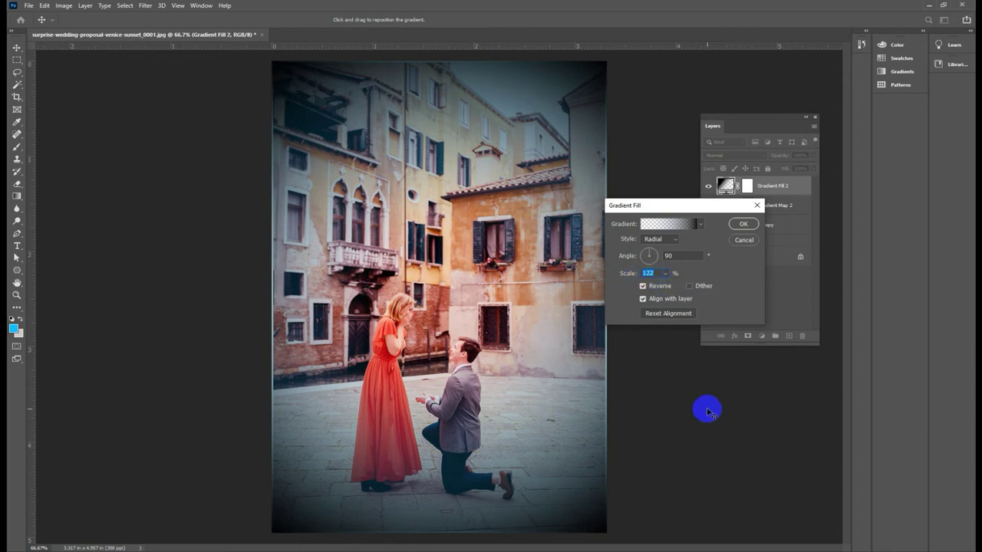
type("130")
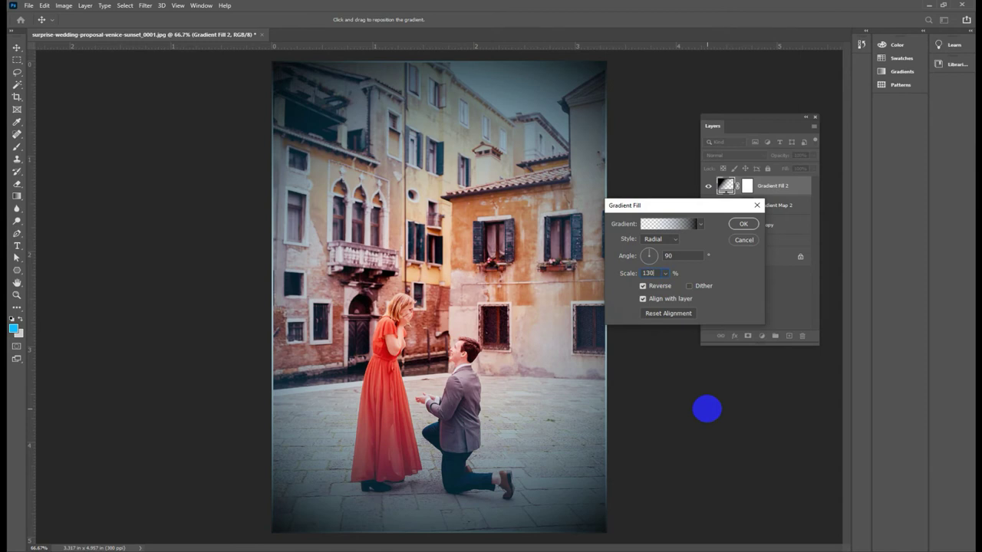
left_click(628, 273)
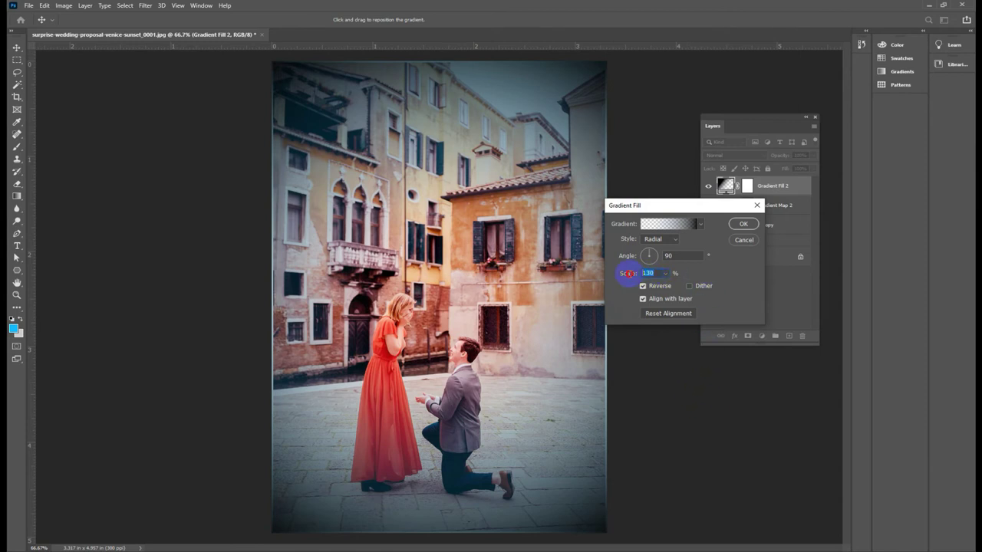
type("140")
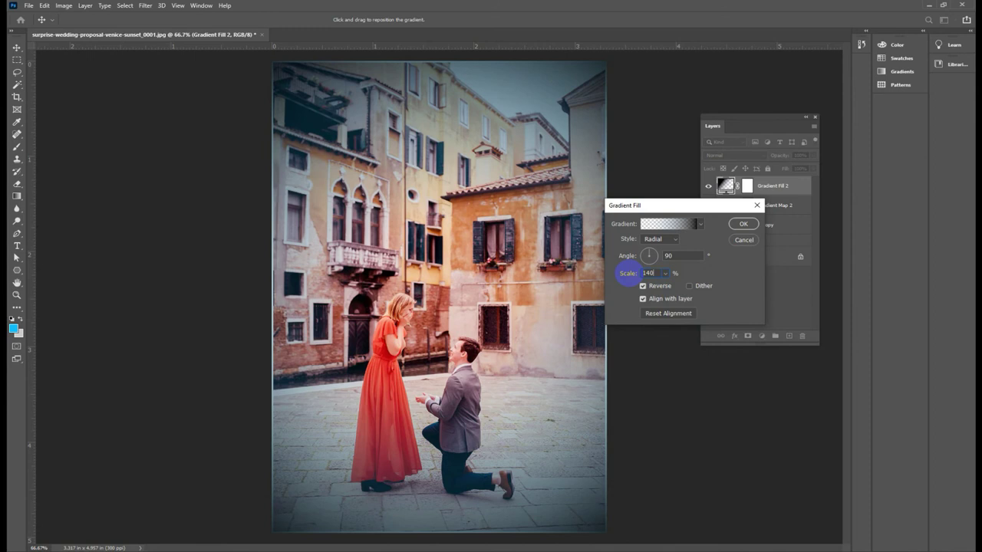
Step: Drag the vignette's right transparent opacity stop to 75% location and accept the gradient
left_click(674, 227)
left_click(664, 227)
left_click(795, 307)
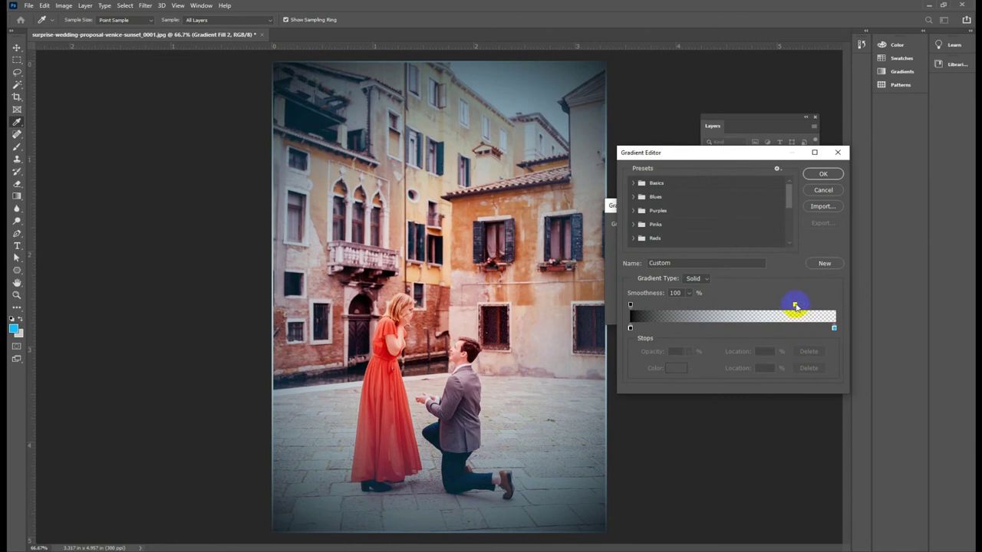
mouse_move(795, 306)
left_mouse_down()
mouse_move(776, 307)
mouse_move(787, 307)
left_mouse_up()
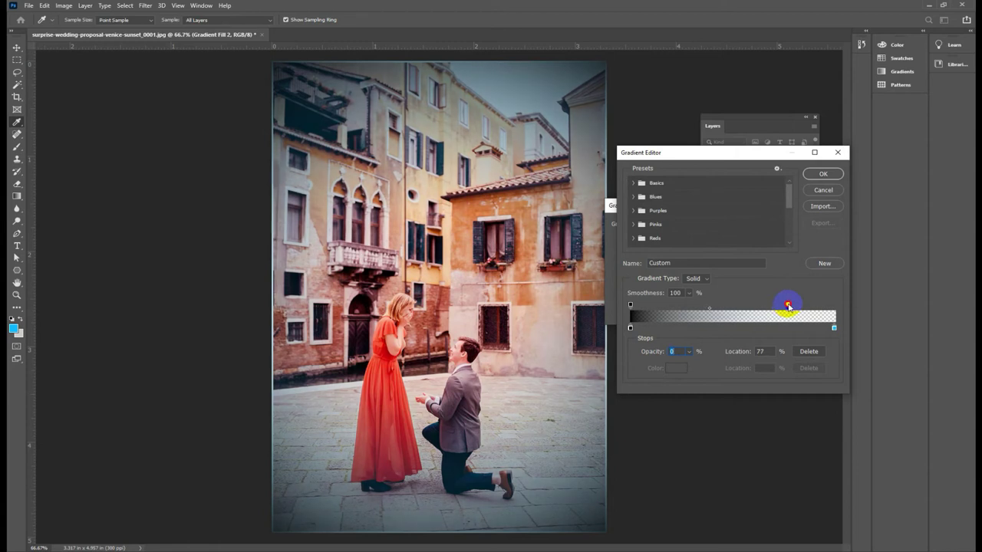
left_click(823, 175)
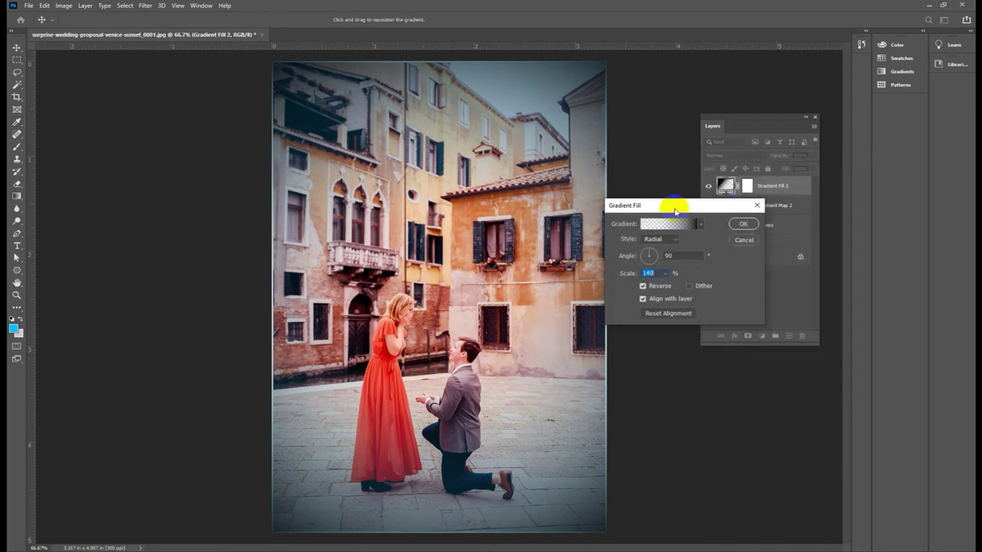
Step: Commit the Gradient Fill 2 settings and reselect the Gradient Map 2 layer
left_click_drag(670, 204, 617, 234)
left_click(693, 254)
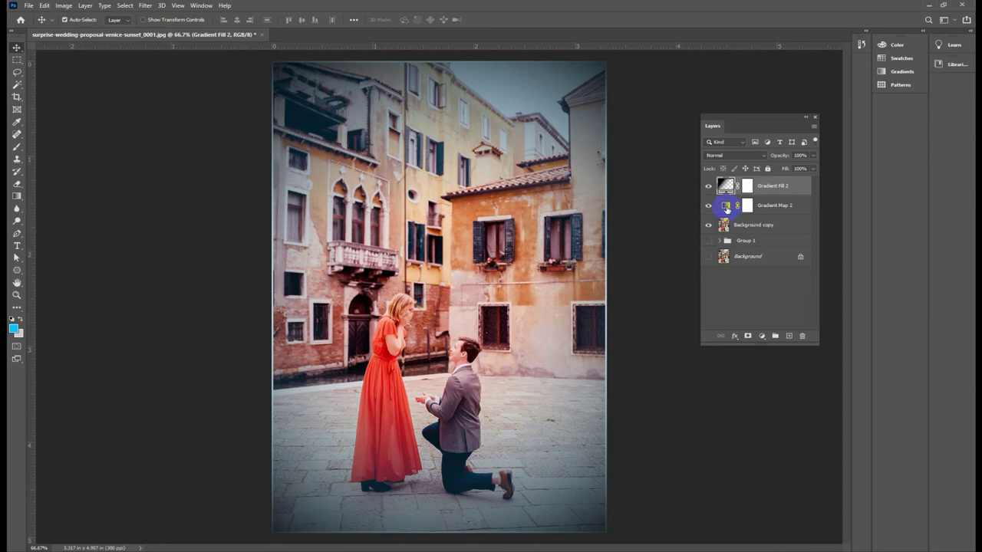
left_click(747, 206)
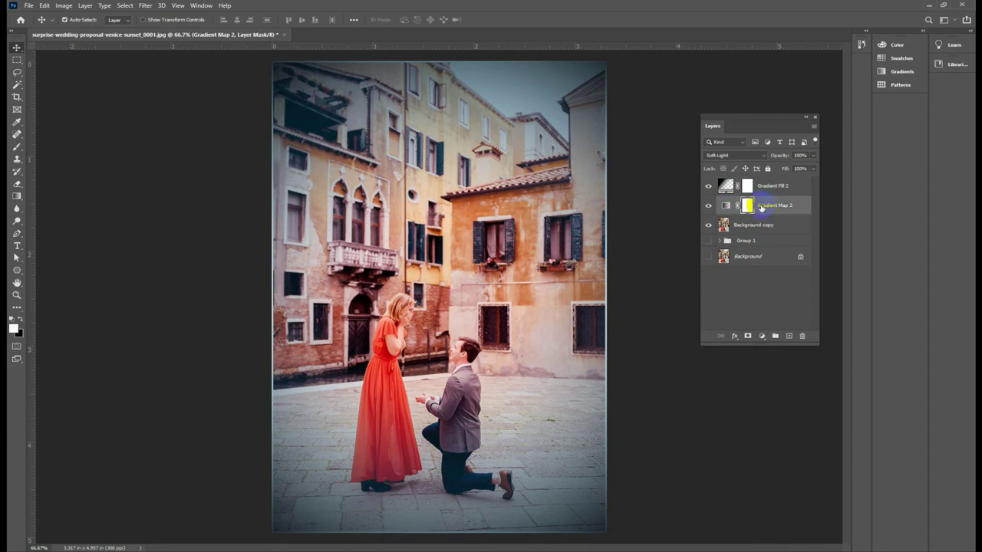
left_click(724, 185)
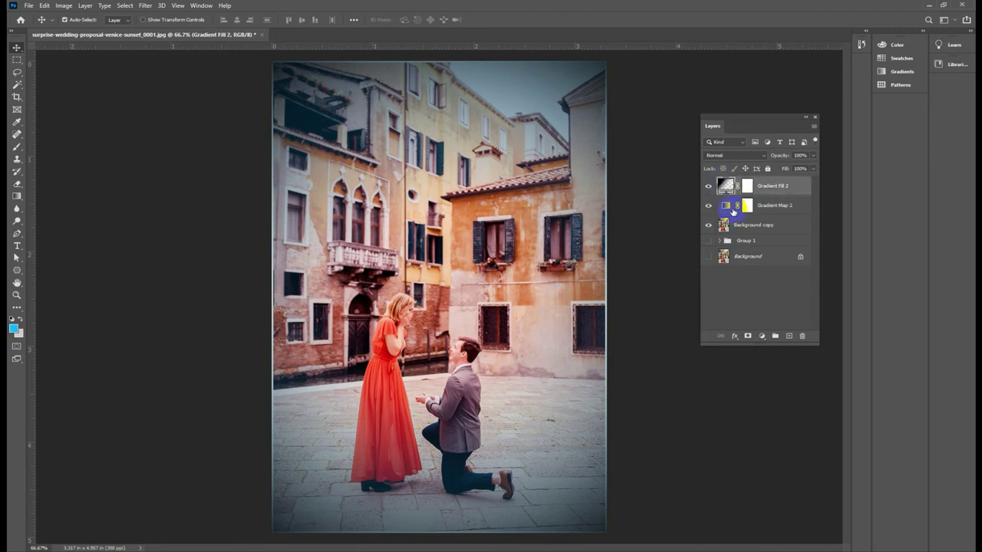
left_click(725, 208)
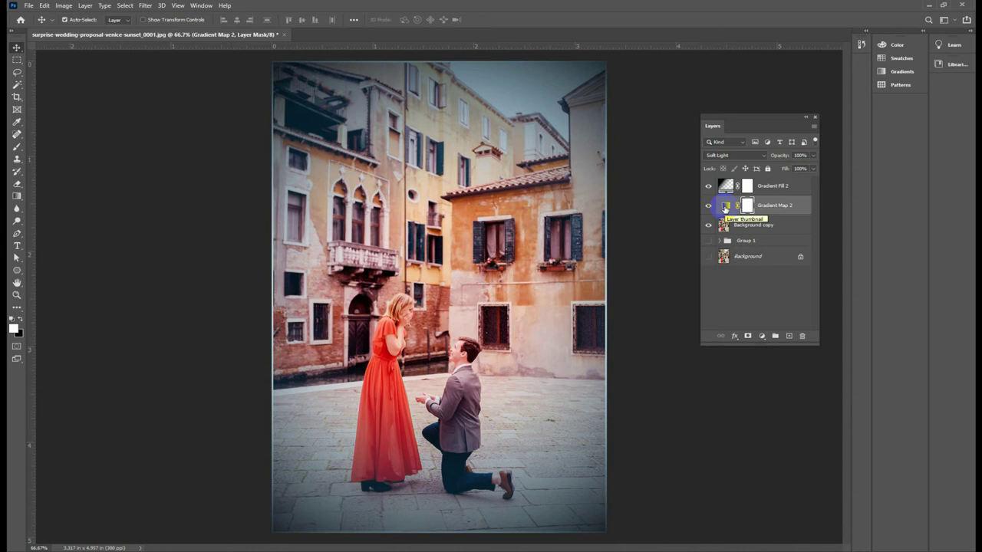
Step: Apply the Pink_16 purple-to-pink preset to Gradient Map 2, test Reverse, and edit its gradient
double_click(726, 208)
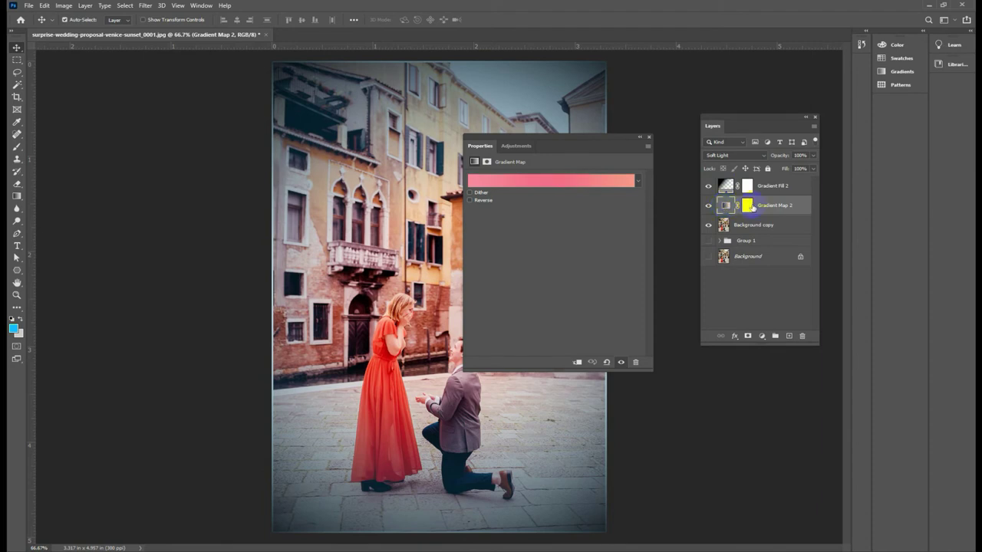
left_click_drag(509, 138, 544, 168)
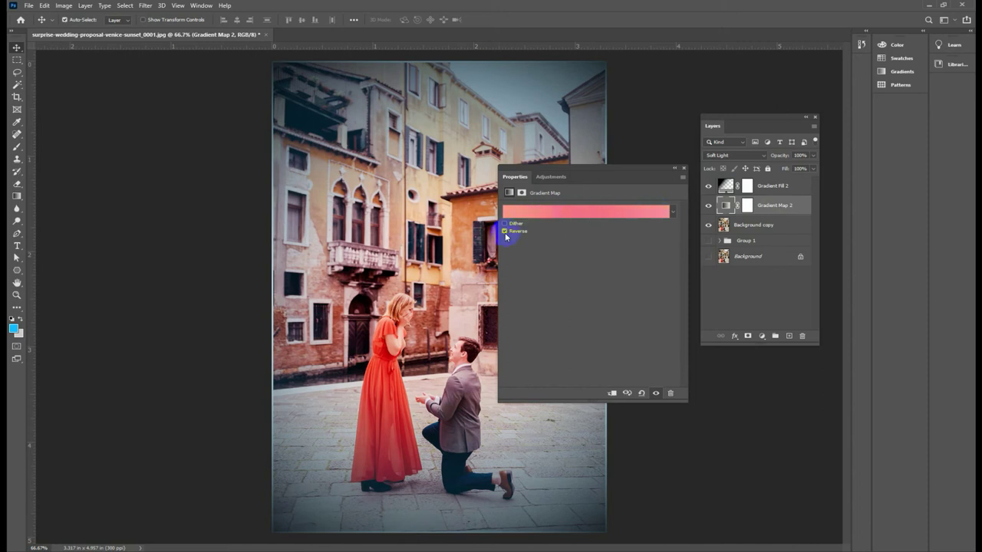
left_click(672, 212)
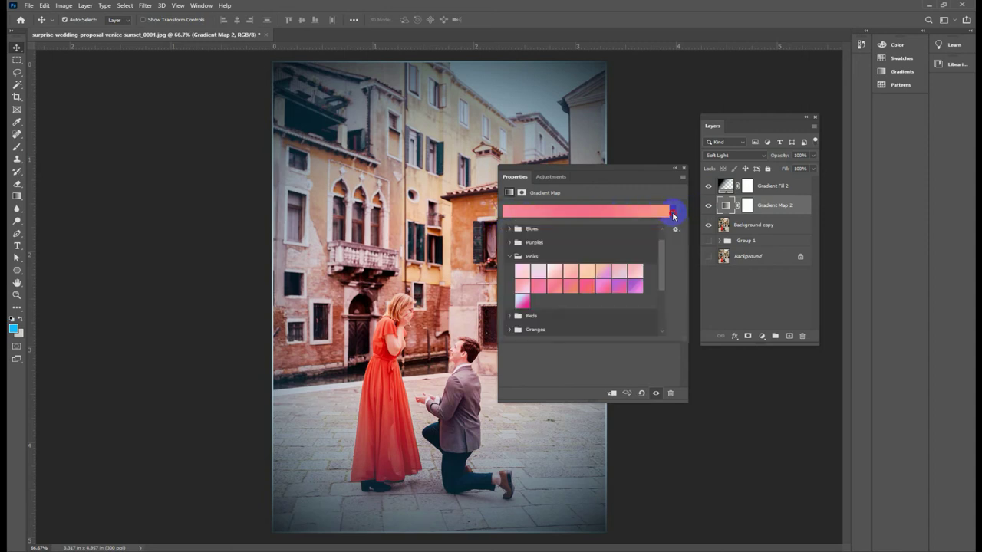
left_click(634, 289)
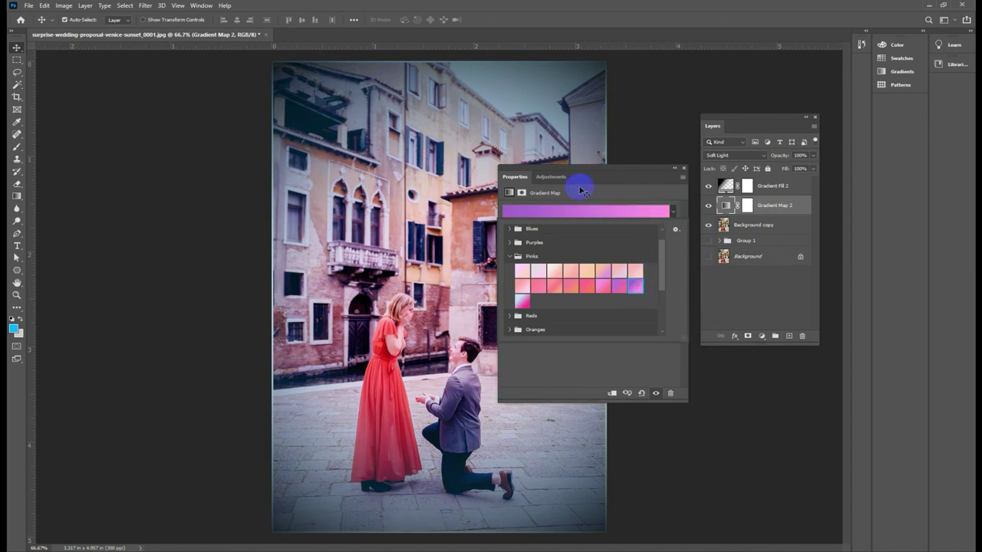
left_click_drag(561, 169, 605, 157)
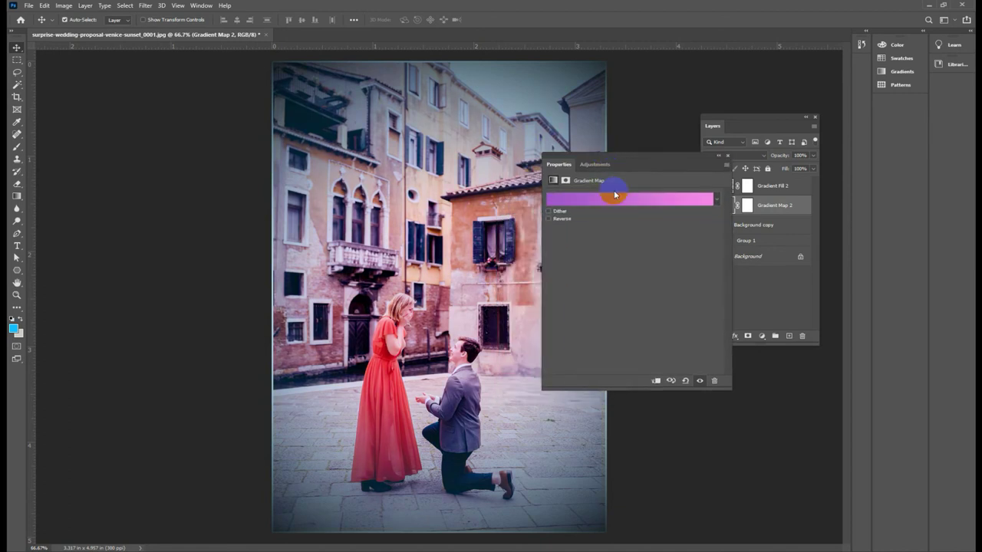
left_click(549, 219)
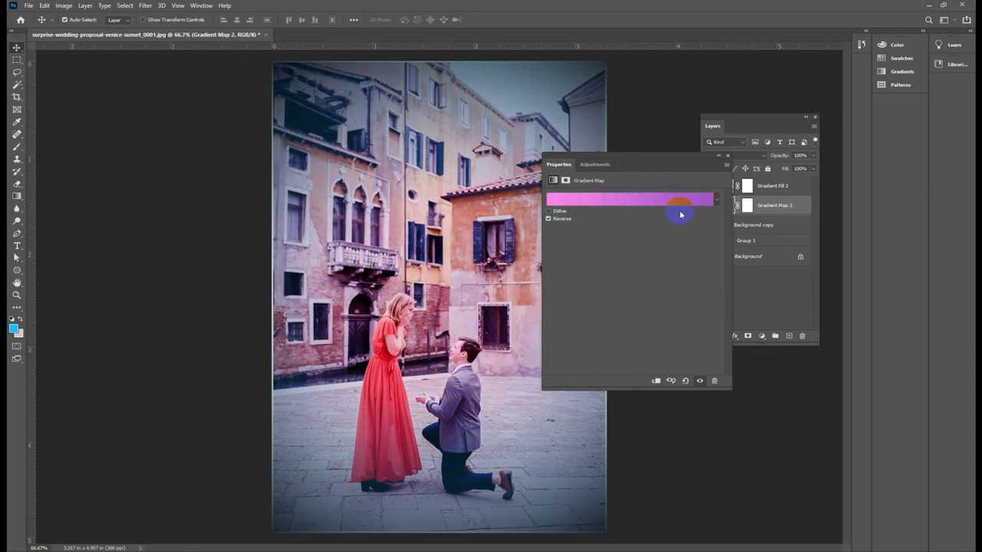
left_click(548, 218)
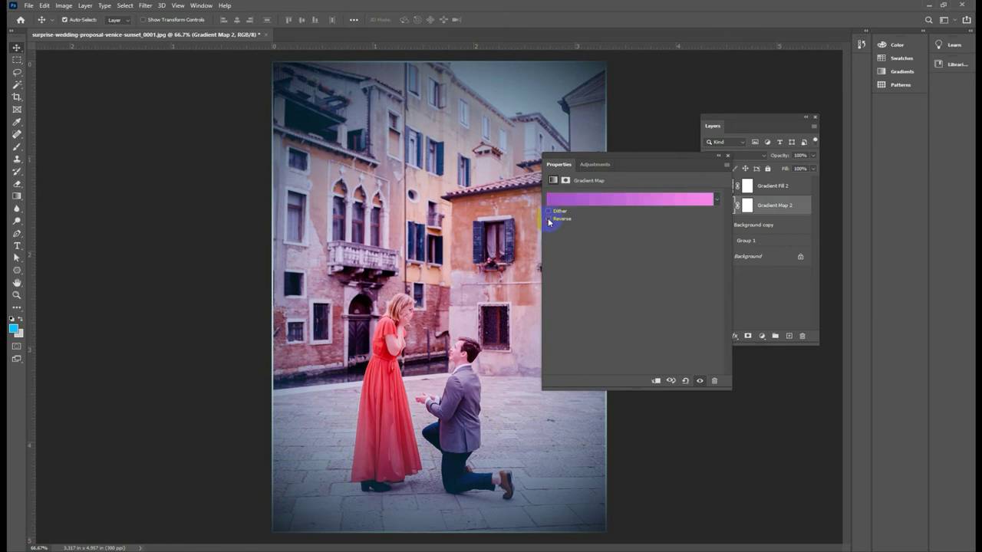
left_click_drag(595, 201, 693, 200)
left_click(717, 200)
left_click(716, 199)
Step: Recolour the gradient map's left stop deep blue, then toggle Reverse to compare both directions
left_click(633, 200)
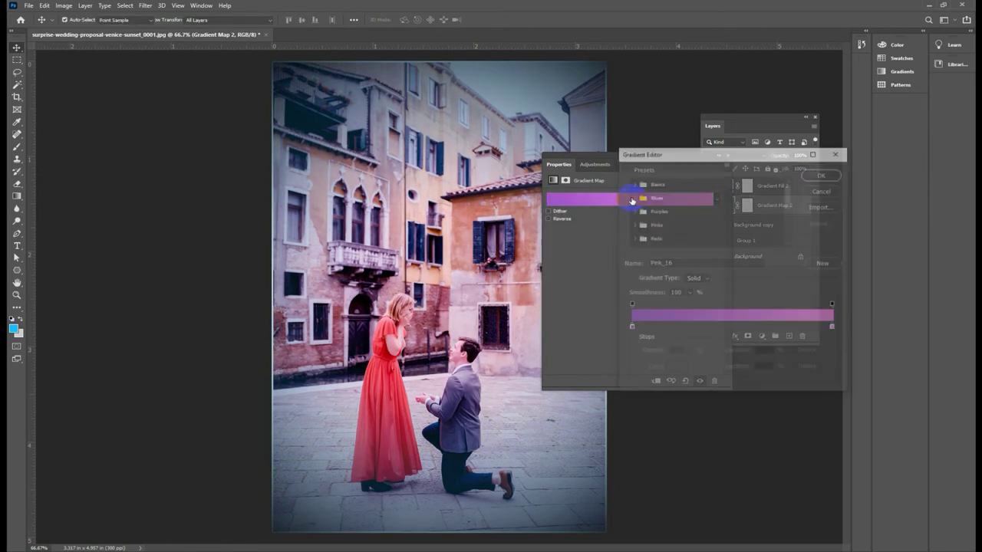
left_click(631, 329)
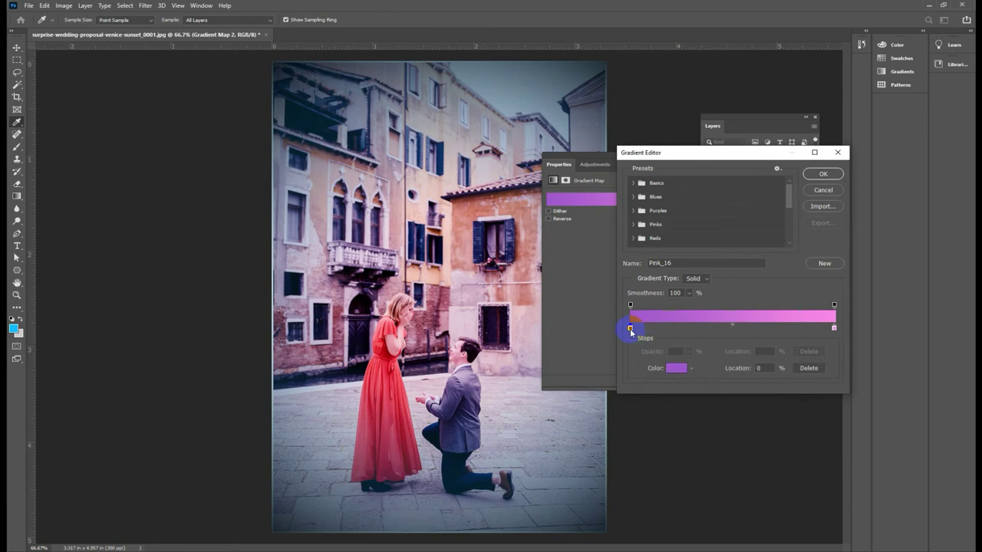
left_click(676, 368)
mouse_move(681, 285)
left_mouse_down()
mouse_move(681, 296)
mouse_move(671, 286)
left_mouse_up()
left_click(666, 294)
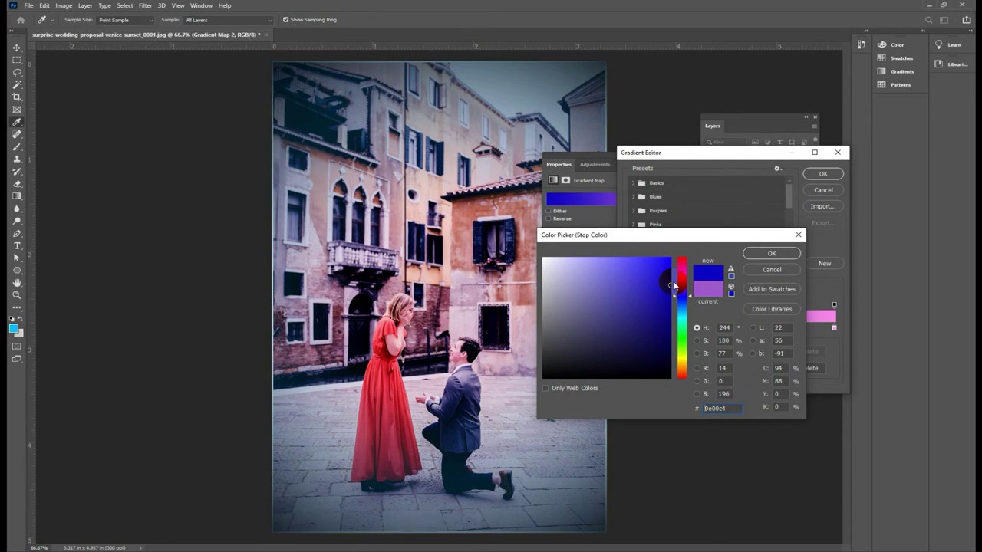
left_click(759, 254)
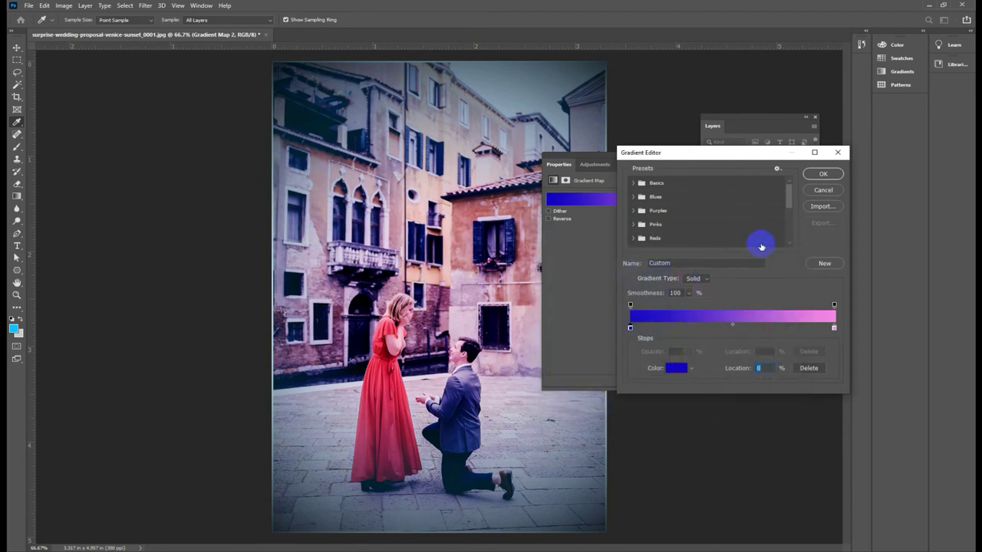
left_click(823, 174)
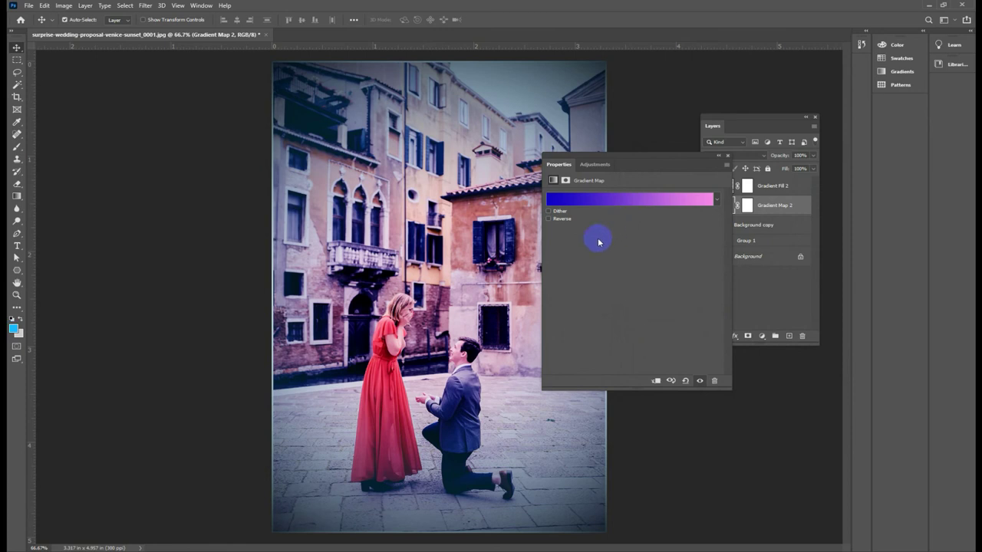
left_click(549, 220)
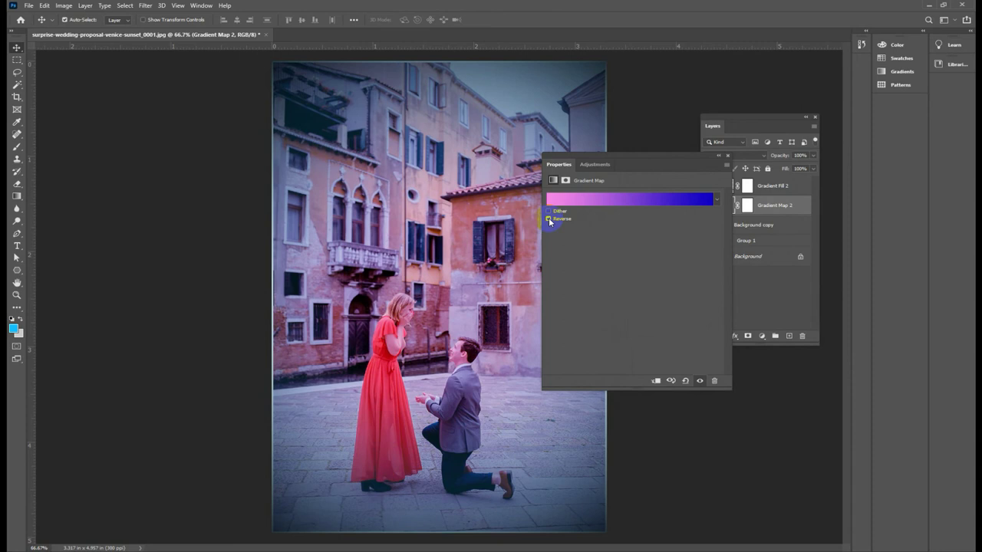
left_click(549, 218)
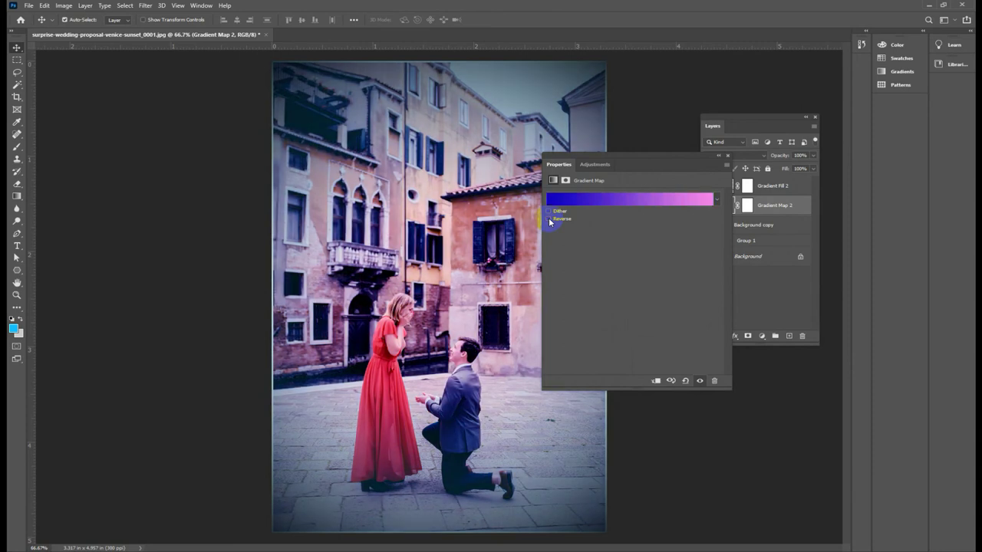
left_click(549, 219)
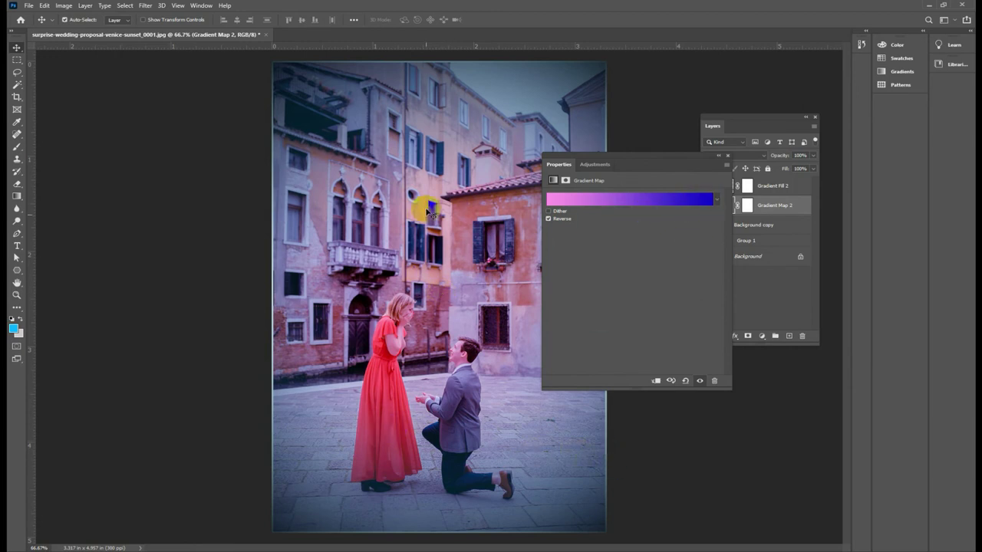
left_click(549, 220)
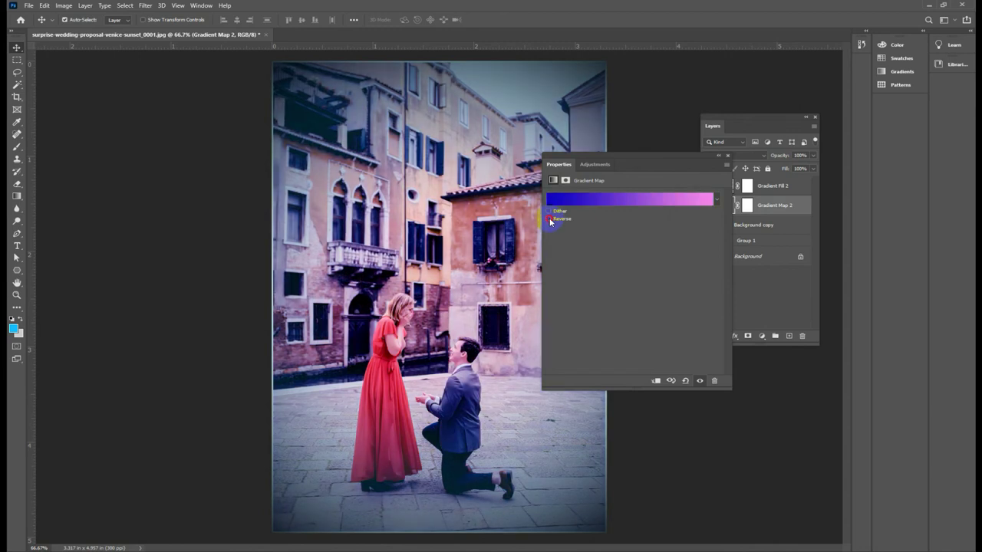
left_click(549, 220)
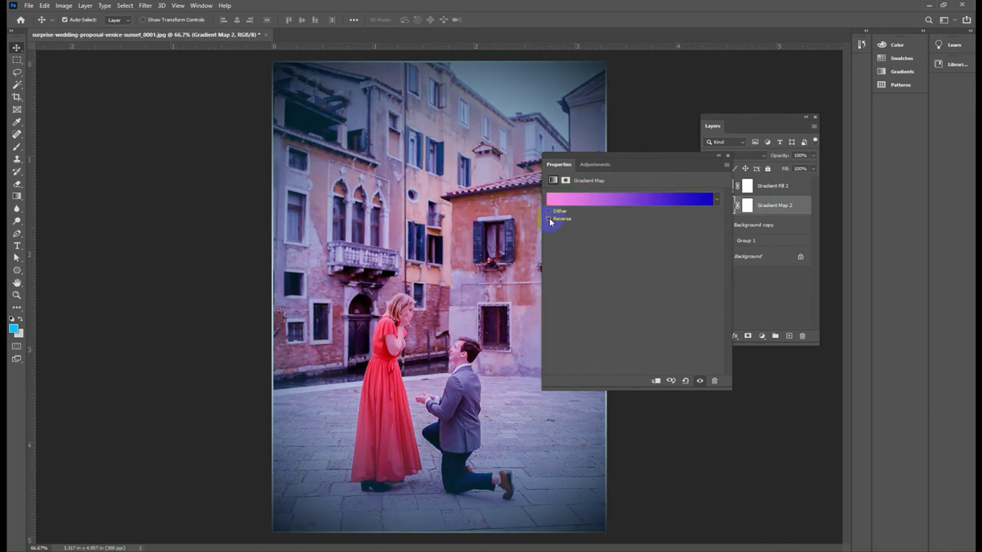
left_click(549, 219)
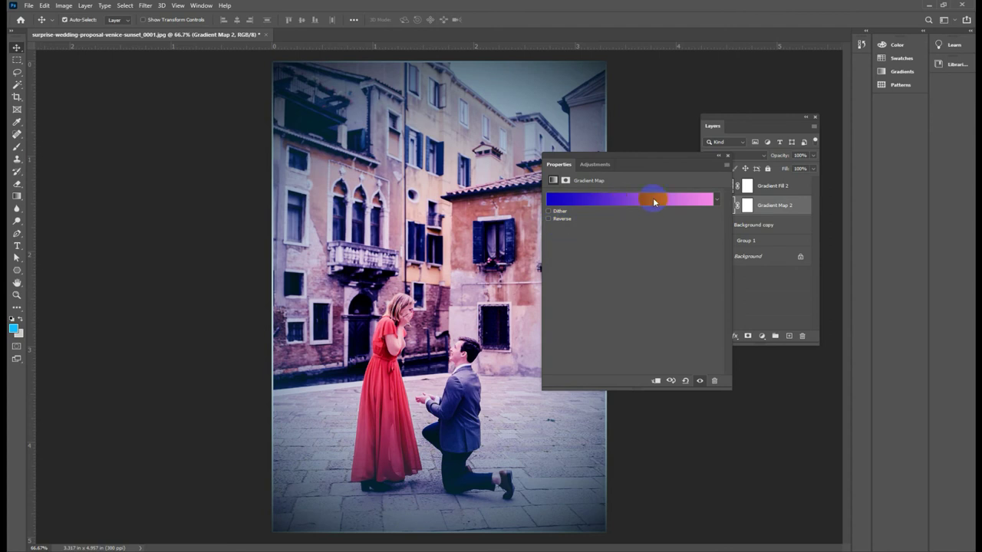
Step: Try several Pinks presets on Gradient Map 2 and settle on a soft pale pink
left_click(717, 199)
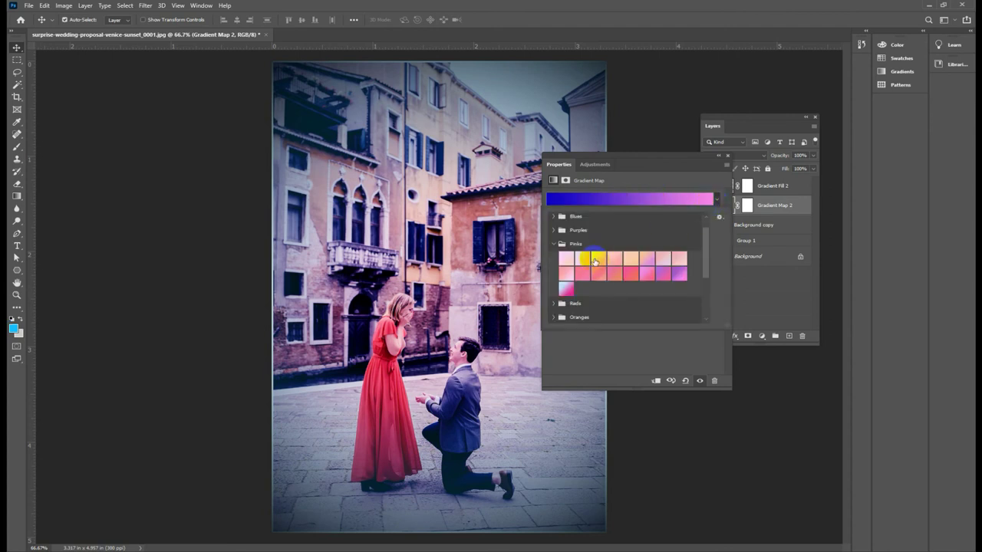
left_click(594, 259)
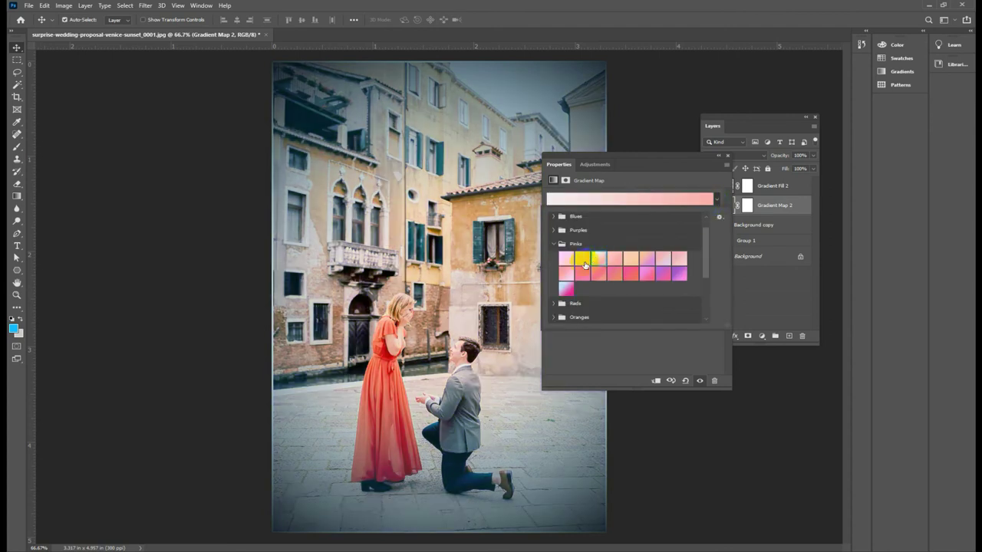
left_click(566, 261)
left_click(563, 263)
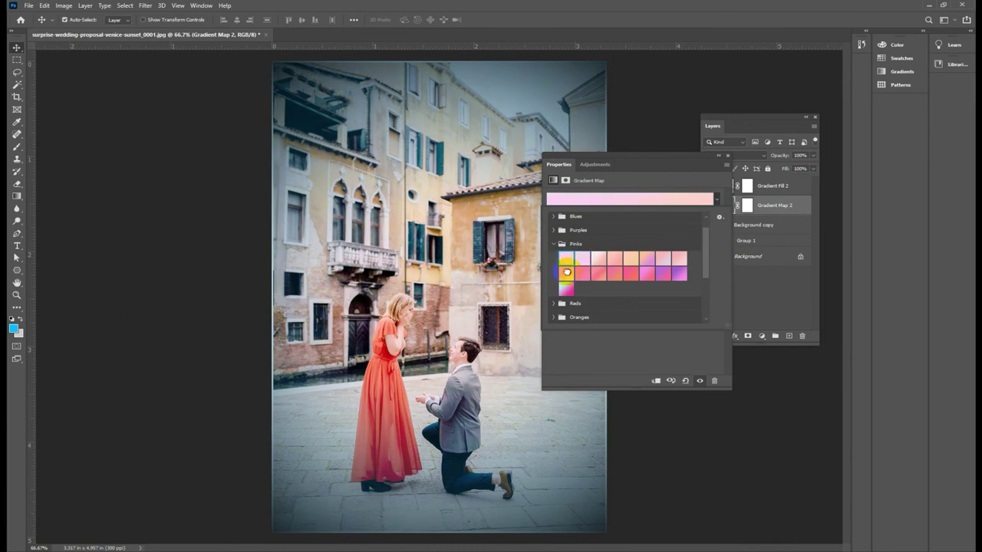
left_click(566, 271)
left_click(580, 161)
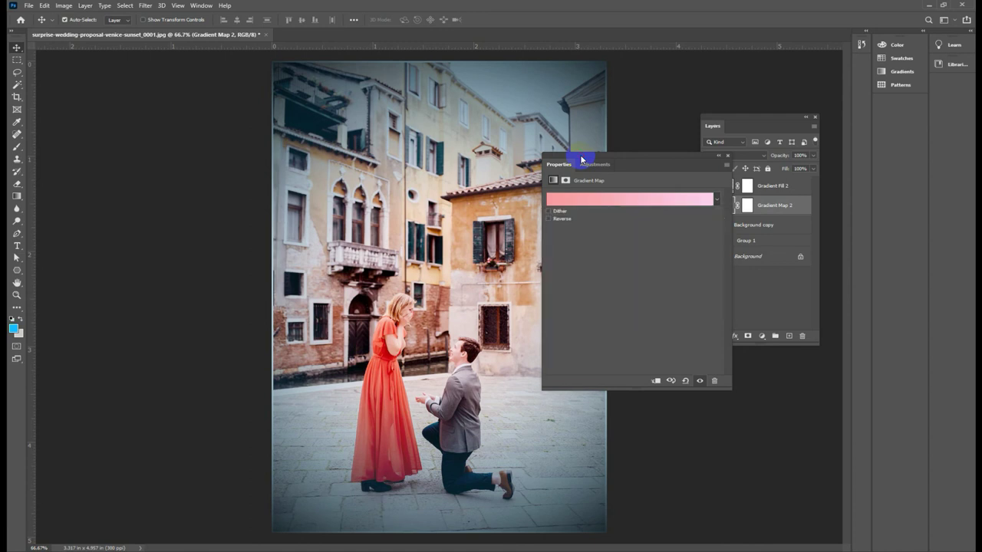
Step: Reopen Gradient Fill 2's settings and change its style from Radial to Linear
left_click(728, 158)
left_click(771, 188)
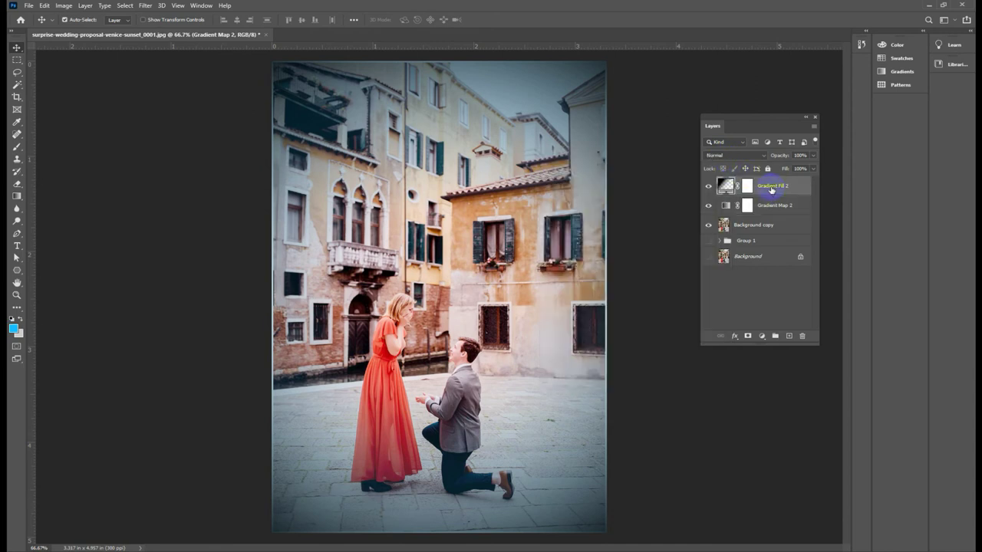
left_click(721, 193)
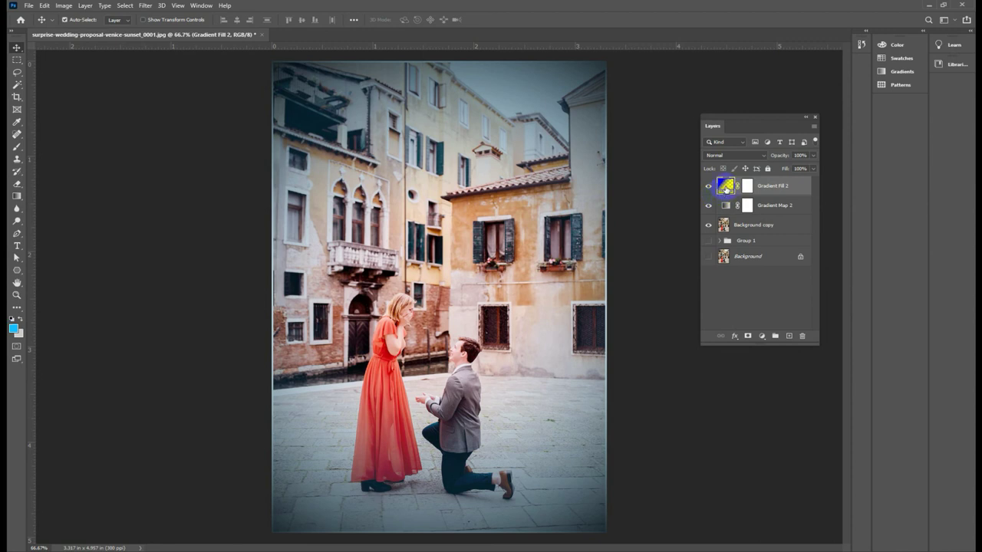
double_click(726, 187)
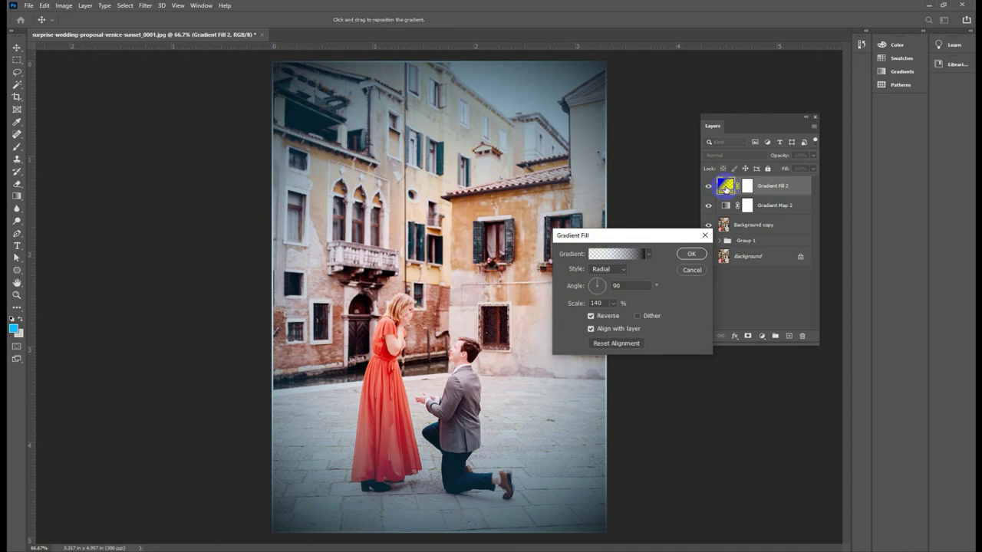
left_click(606, 254)
left_click(621, 270)
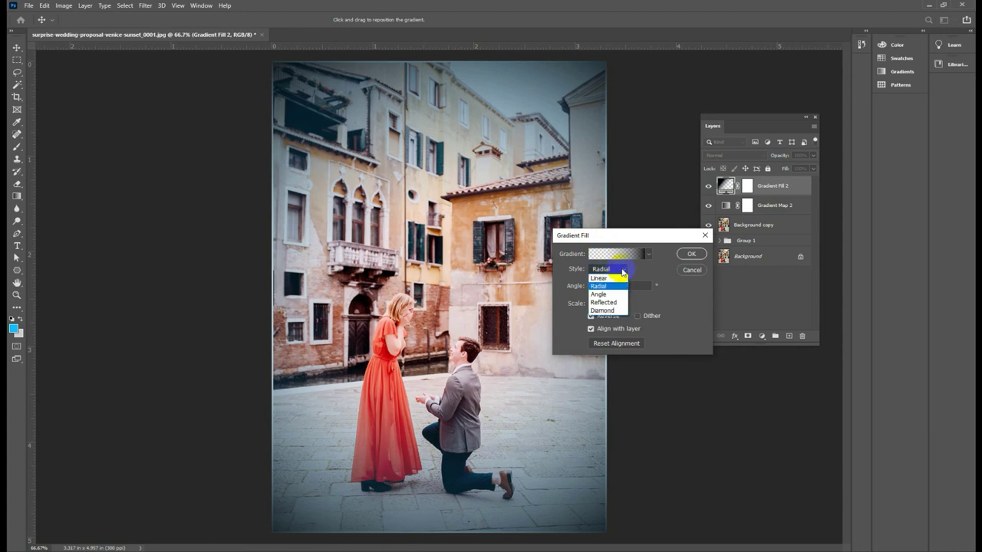
left_click(608, 279)
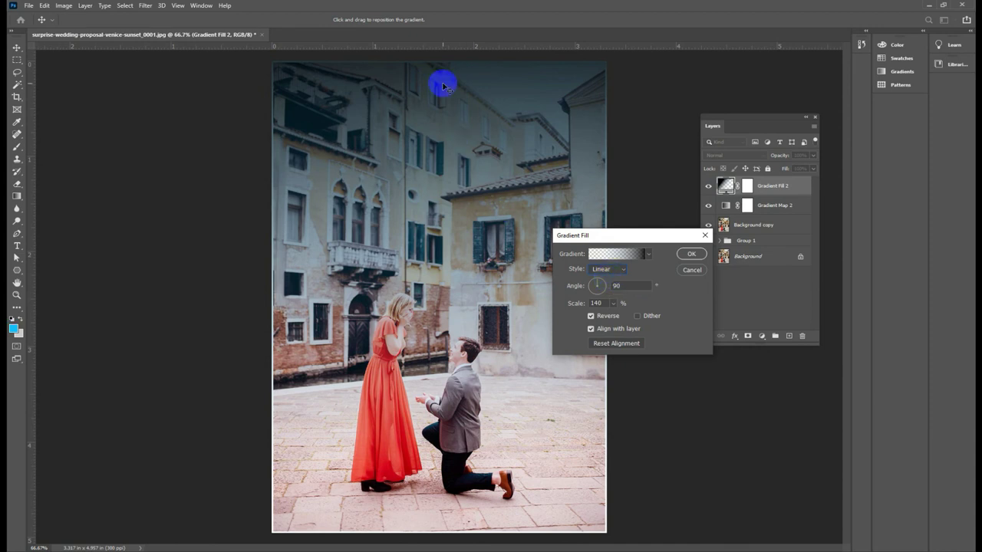
Step: Move the fill gradient's transparency stop to about 73% and the blue colour stop to 100%
left_click(617, 253)
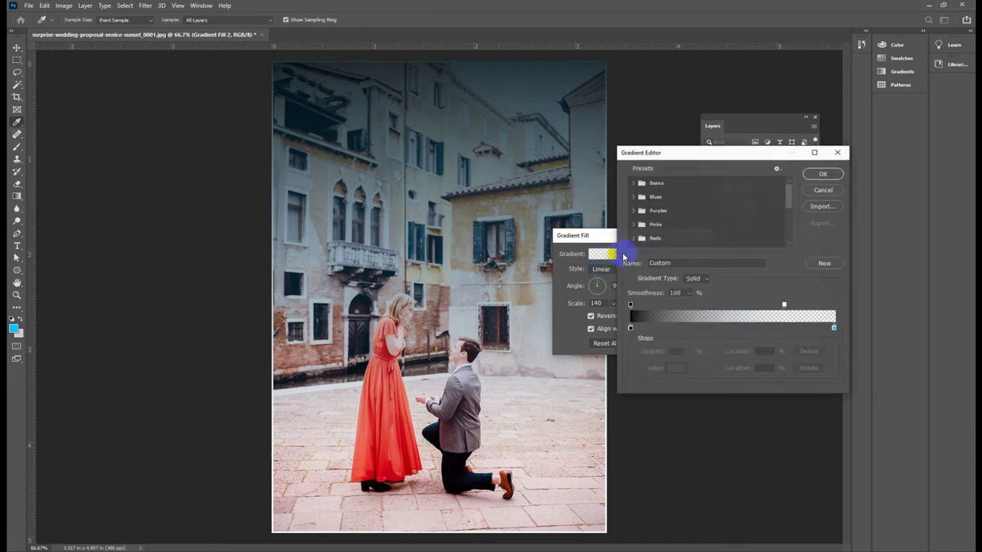
left_click(783, 304)
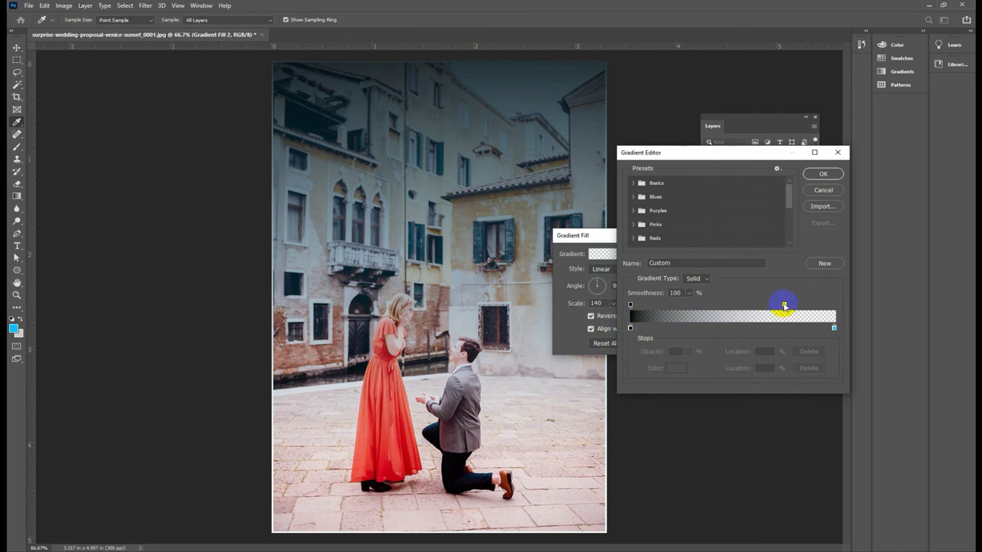
left_click_drag(783, 304, 762, 305)
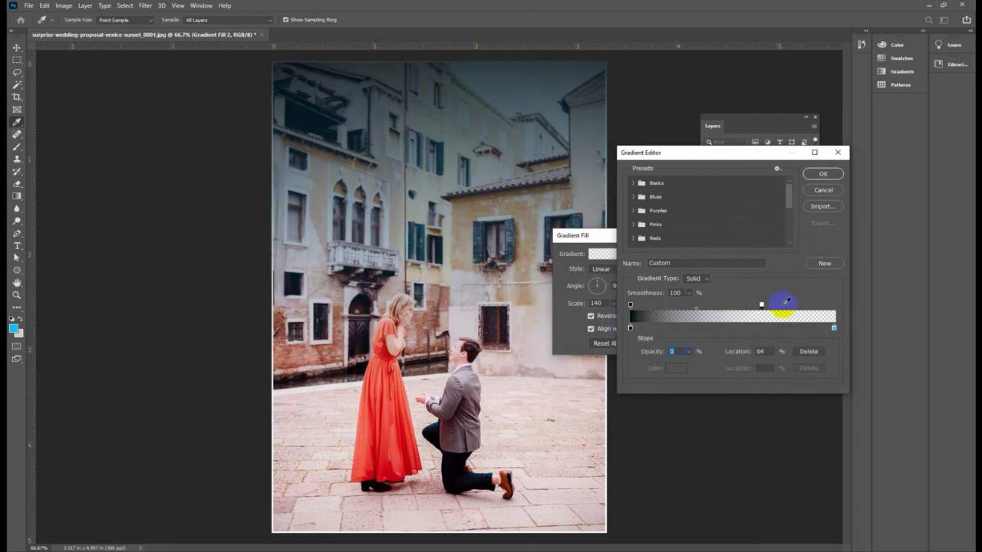
left_click_drag(835, 330, 783, 332)
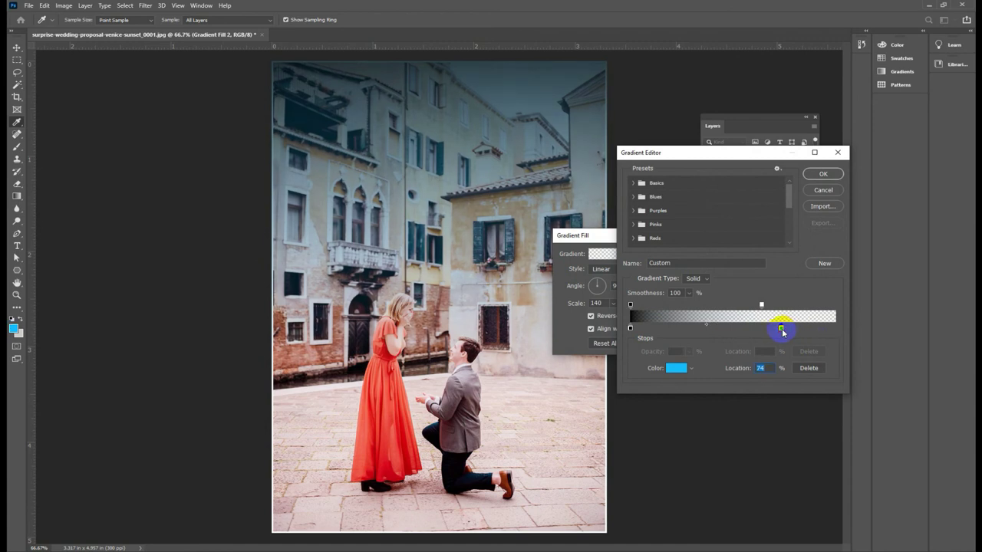
left_click_drag(783, 332, 835, 330)
left_click_drag(761, 307, 778, 307)
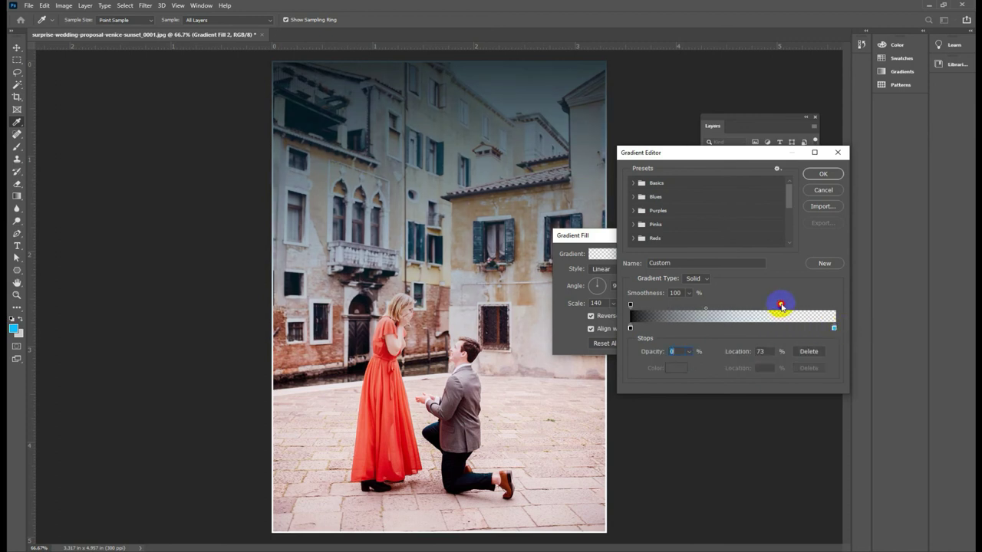
left_click(823, 173)
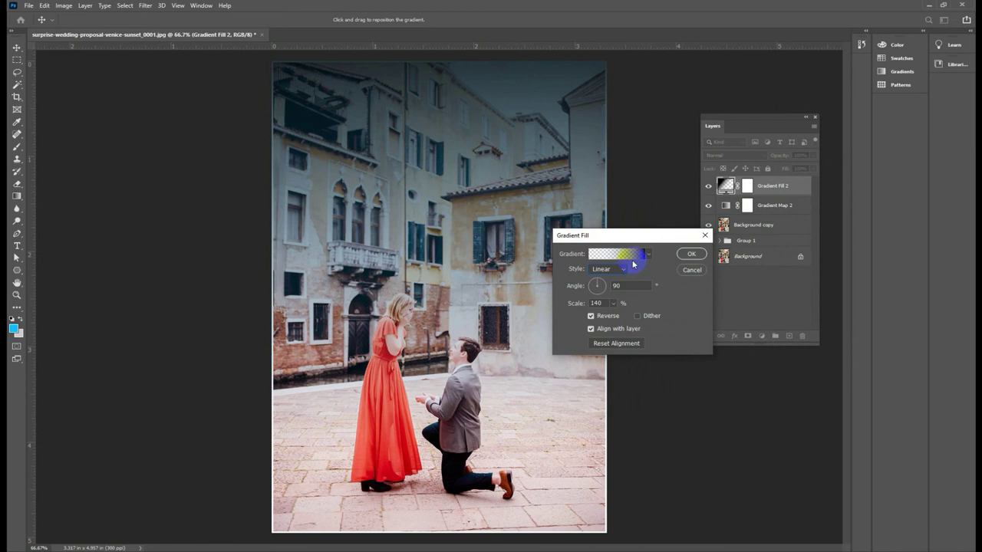
Step: Set Gradient Fill 2's style to Reflected, briefly trying Radial and repositioning it over the photo
left_click(614, 269)
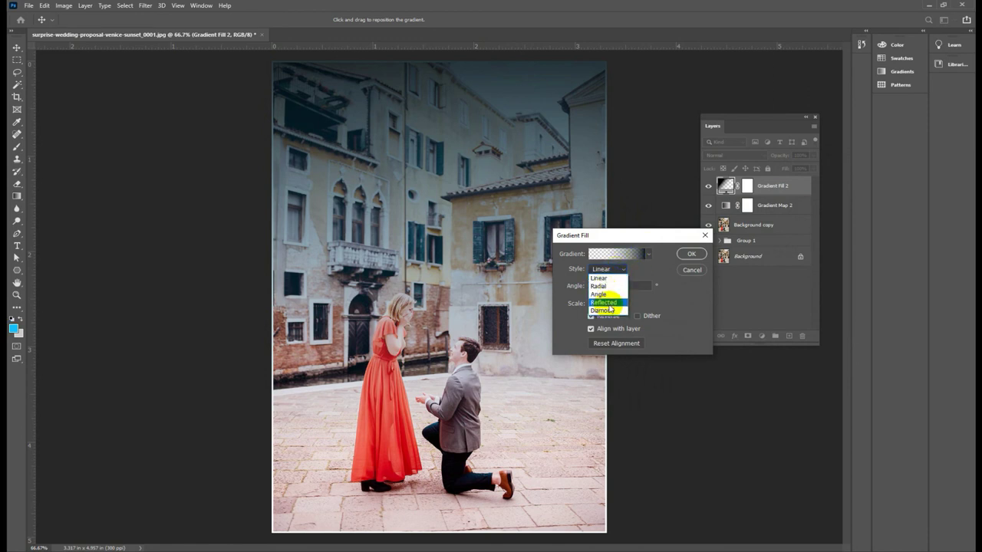
left_click(610, 305)
left_click_drag(439, 67, 451, 105)
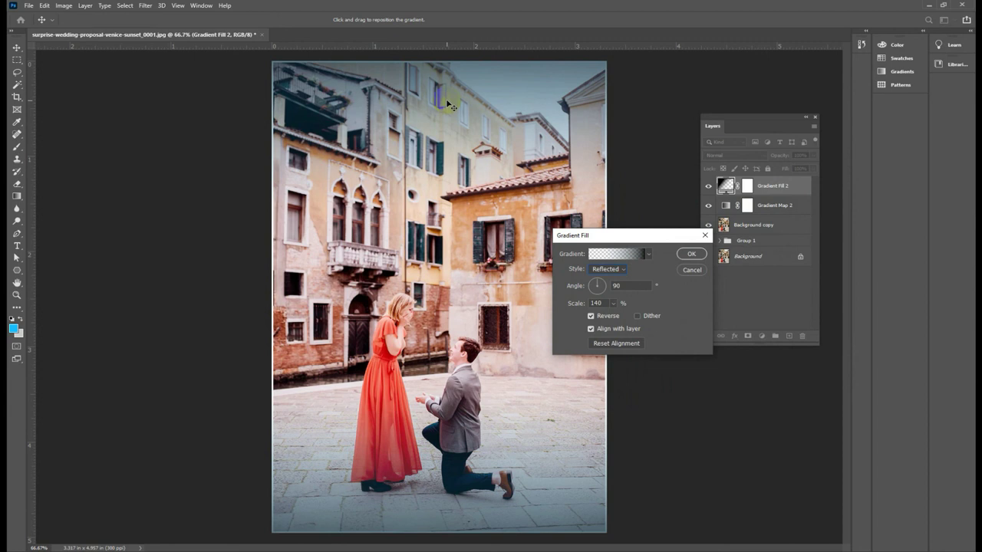
left_click_drag(452, 106, 263, 292)
left_click(608, 269)
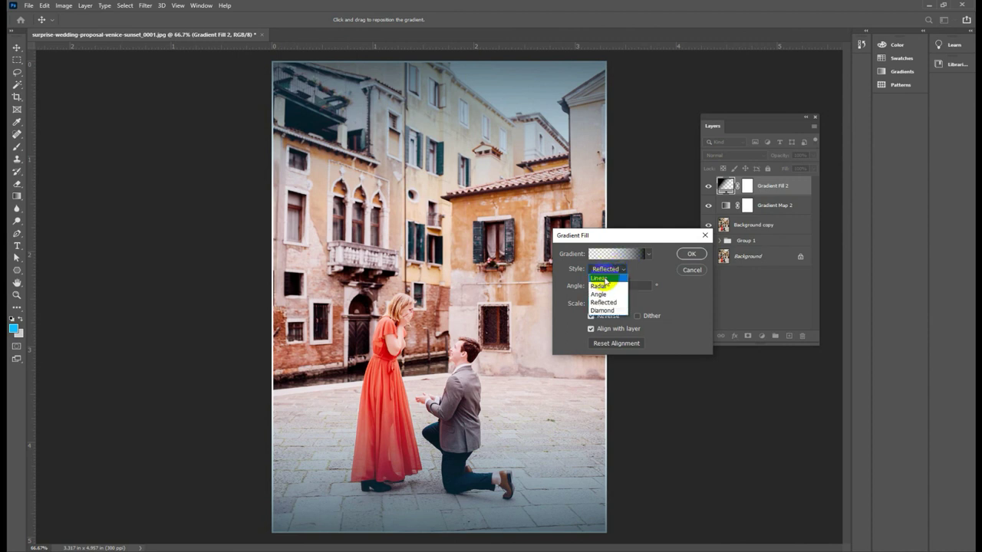
left_click(603, 286)
left_click(606, 269)
left_click(609, 305)
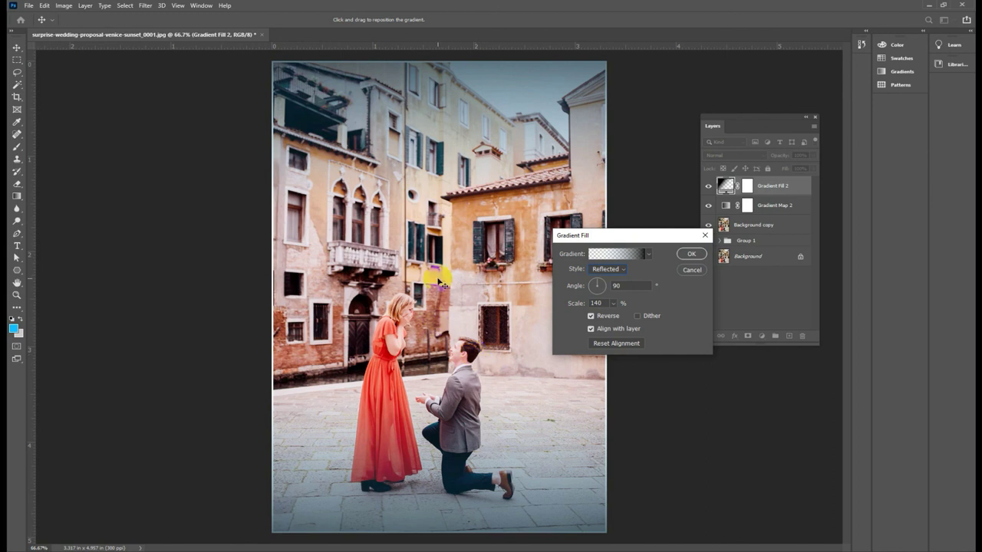
Step: Set the gradient fill angle to 90° and commit the settings
left_click_drag(599, 285, 605, 285)
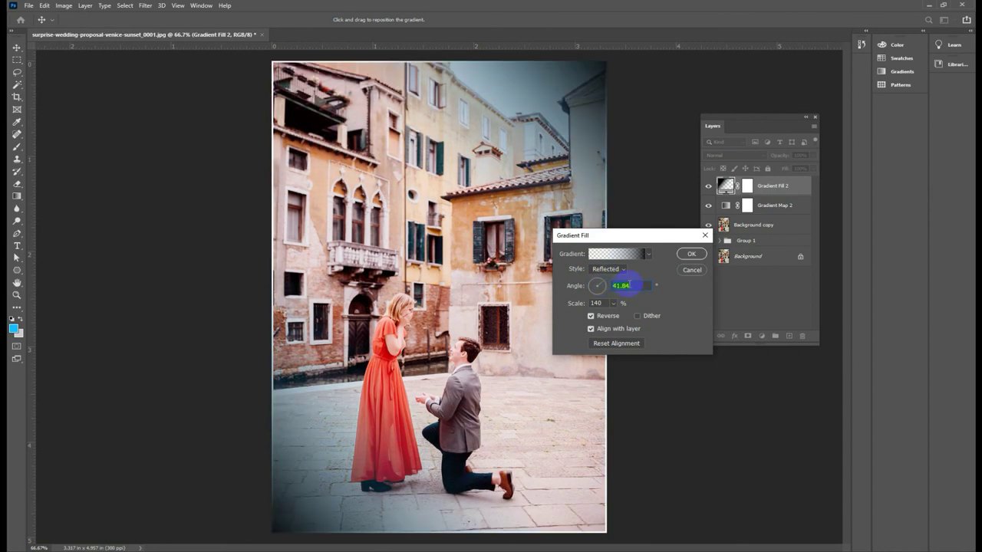
type("0")
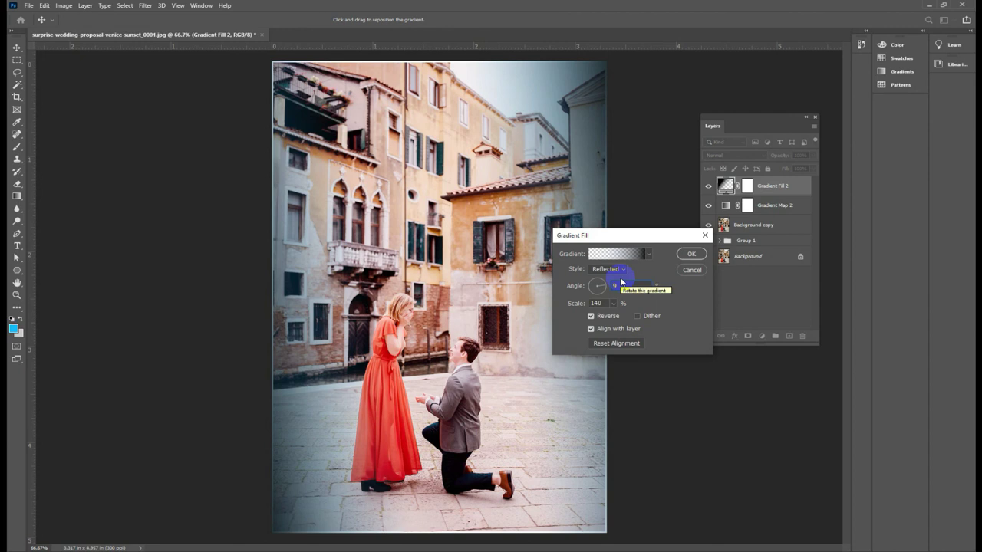
type("90")
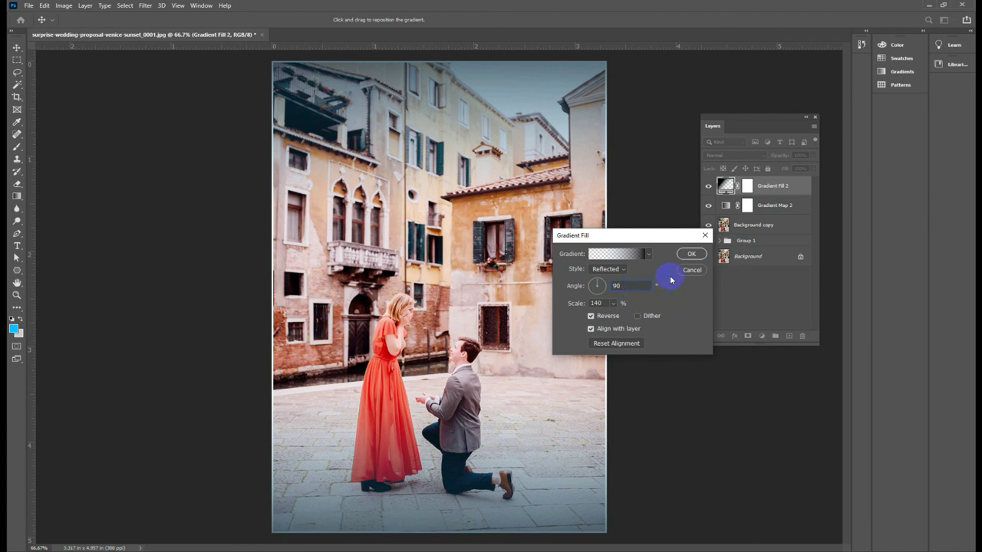
left_click(683, 254)
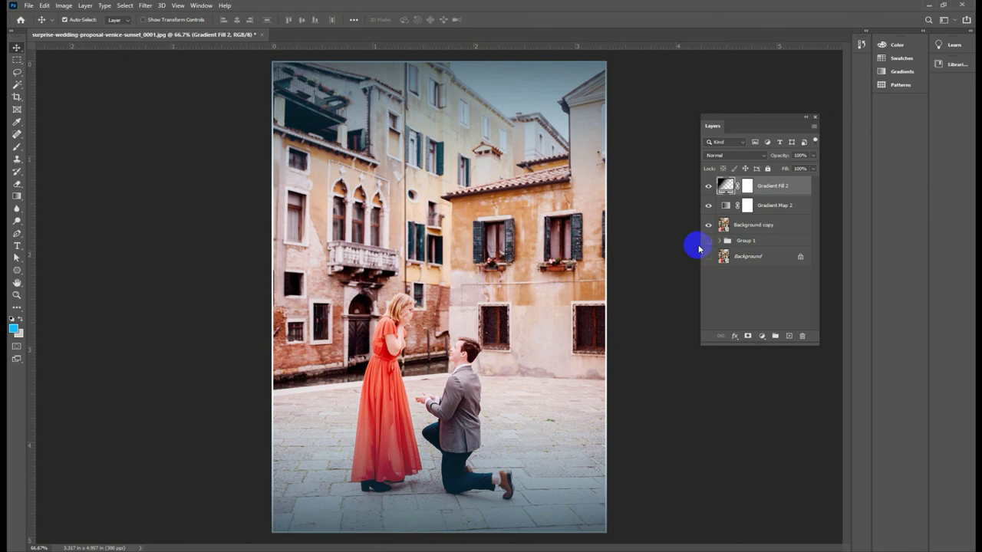
Step: Toggle visibility of the gradient layers, Group 1, Background and Background copy to compare the grading
left_click(709, 205)
left_click(708, 186)
left_click(708, 240)
left_click(708, 257)
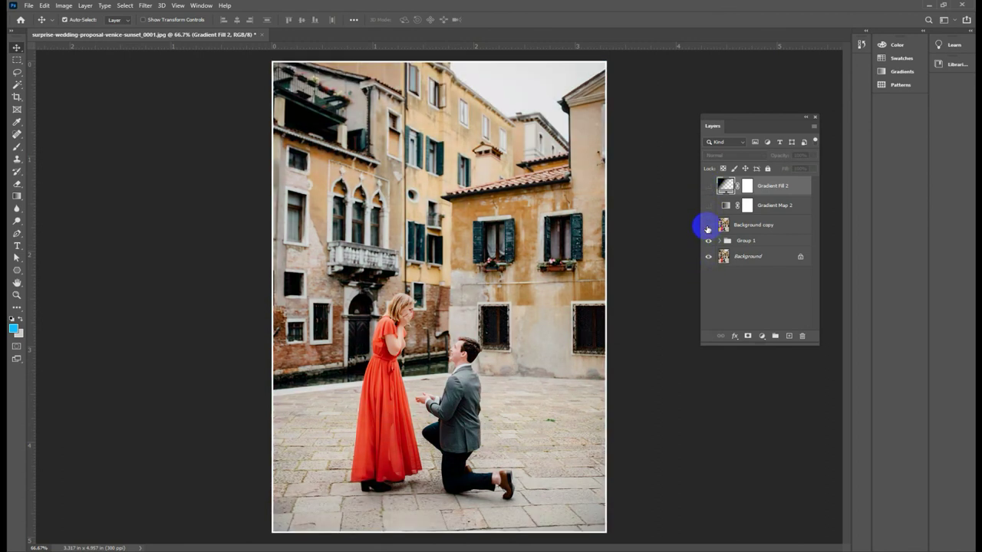
left_click(708, 225)
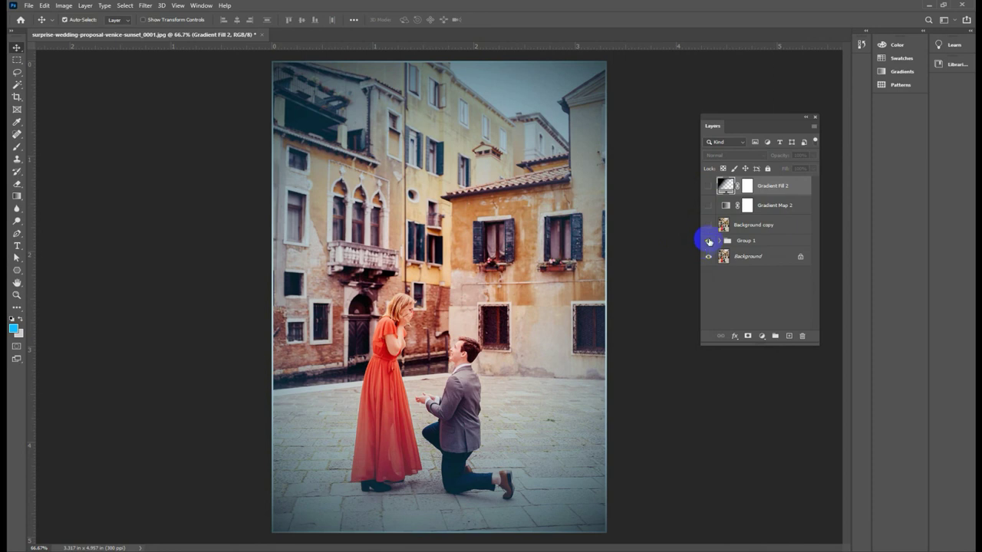
left_click(709, 225)
left_click(709, 205)
left_click(708, 186)
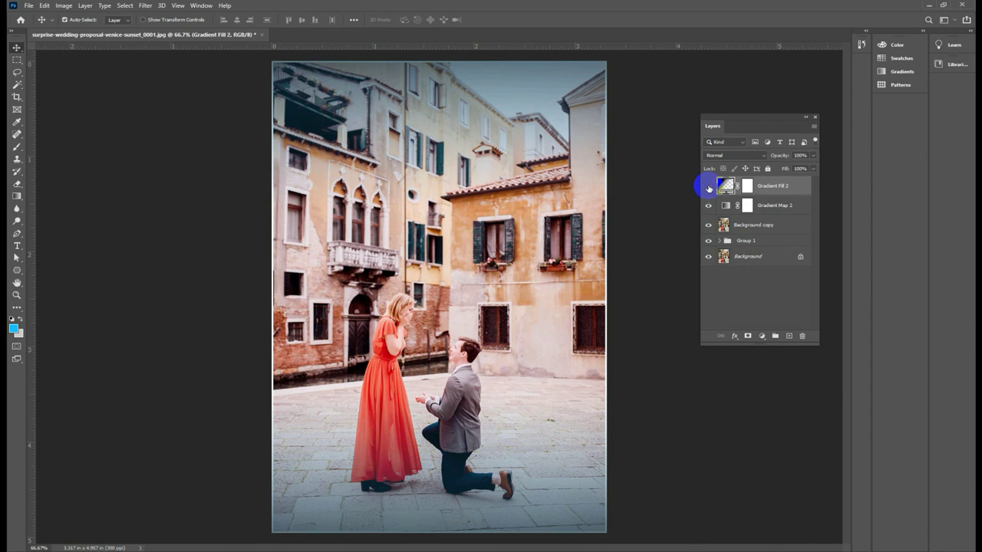
left_click(708, 186)
left_click(709, 205)
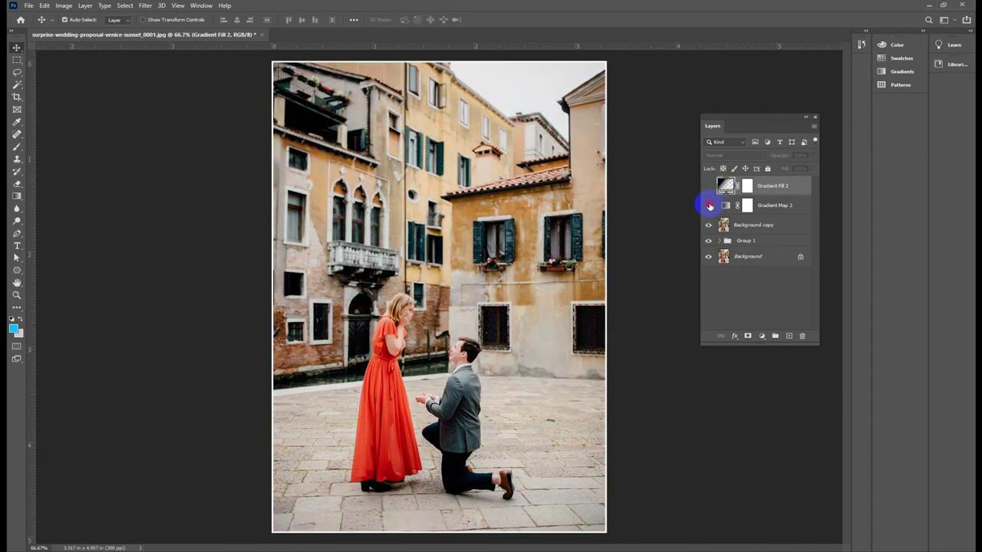
left_click(709, 206)
Step: Show Gradient Fill 2 again and switch its style back to Radial
left_click(709, 186)
double_click(726, 186)
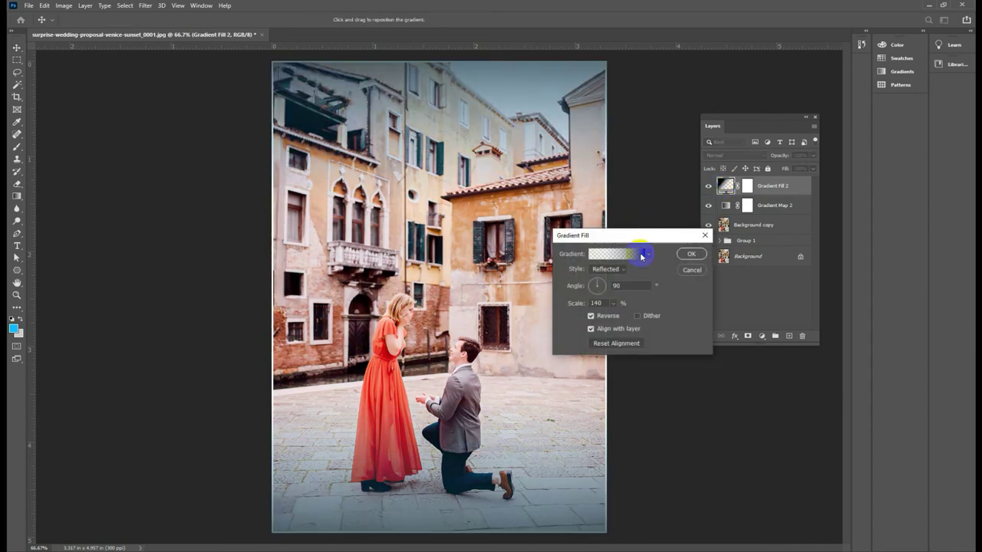
left_click(622, 268)
left_click(614, 285)
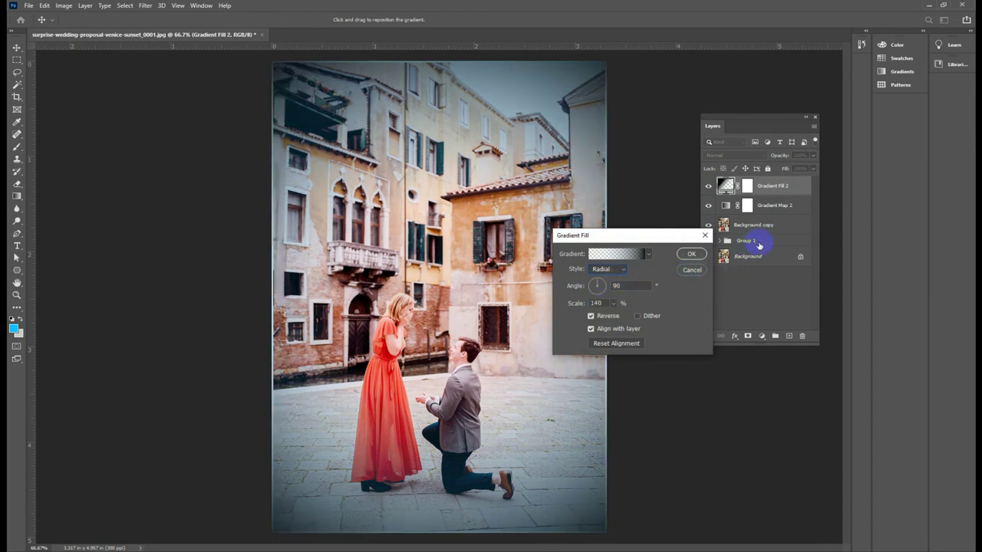
left_click(690, 255)
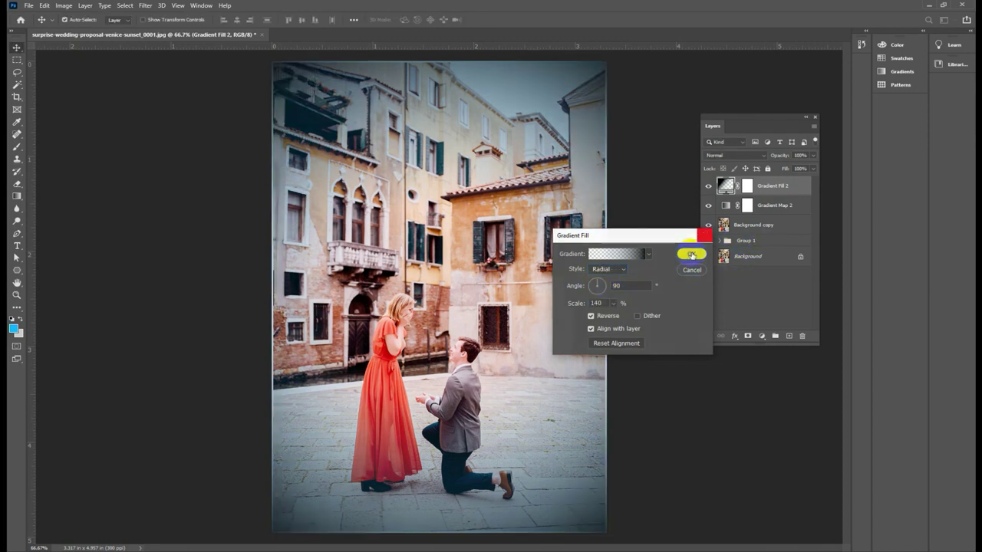
Step: Select Gradient Fill 2 and Gradient Map 2 and group them into Group 2
left_click(769, 208)
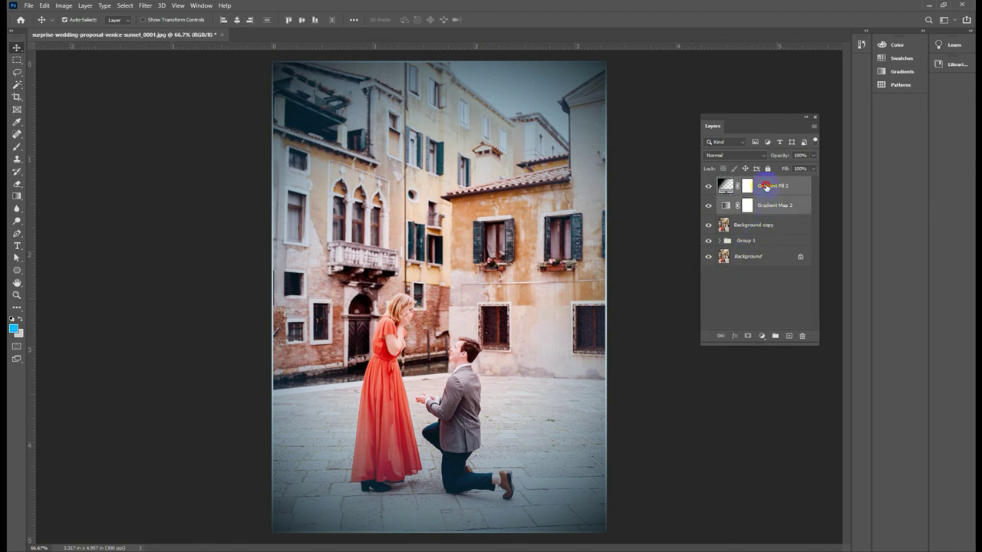
left_click(770, 191)
left_click(771, 207, "shift")
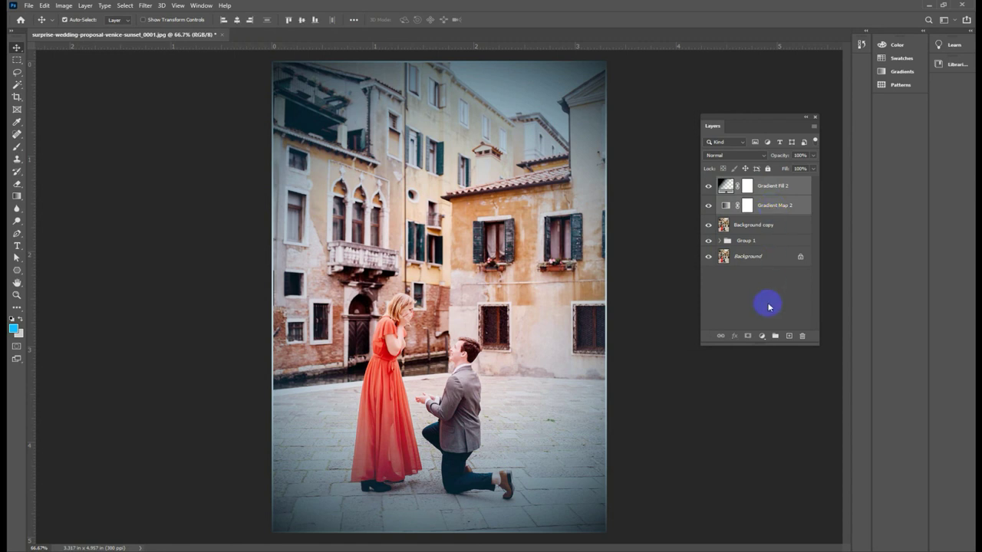
left_click(775, 338)
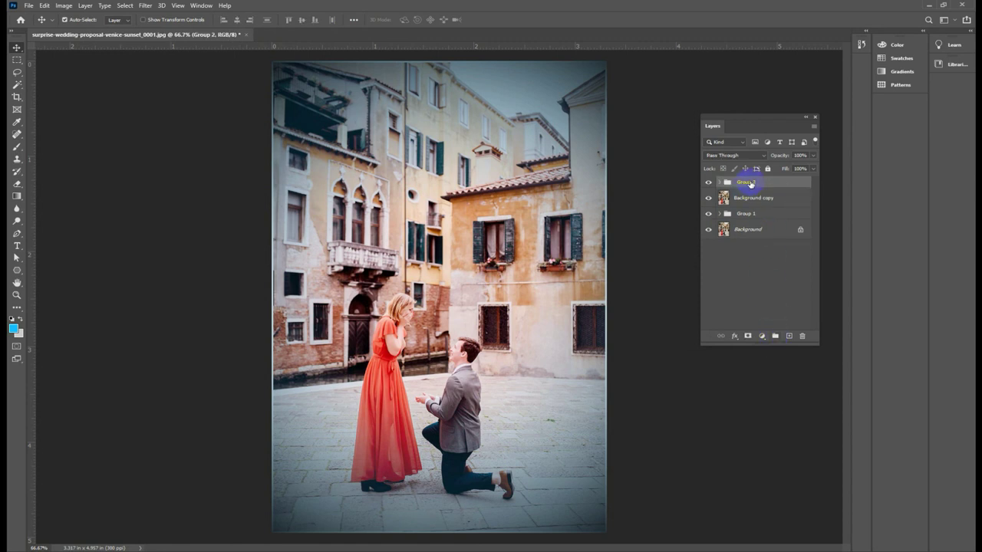
Step: Hide and show Group 2 twice to compare the photo with and without it
left_click(708, 182)
left_click(709, 183)
left_click(709, 182)
left_click(709, 183)
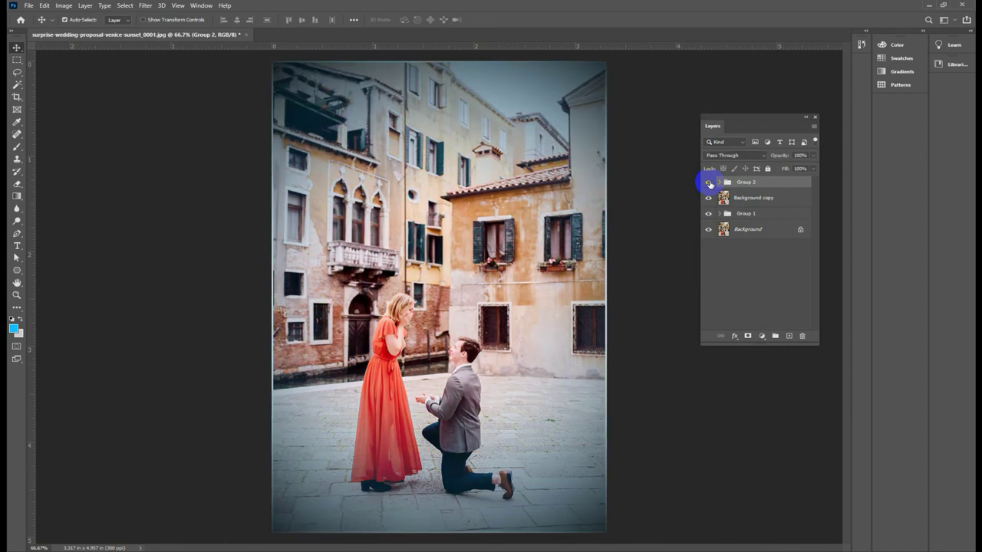